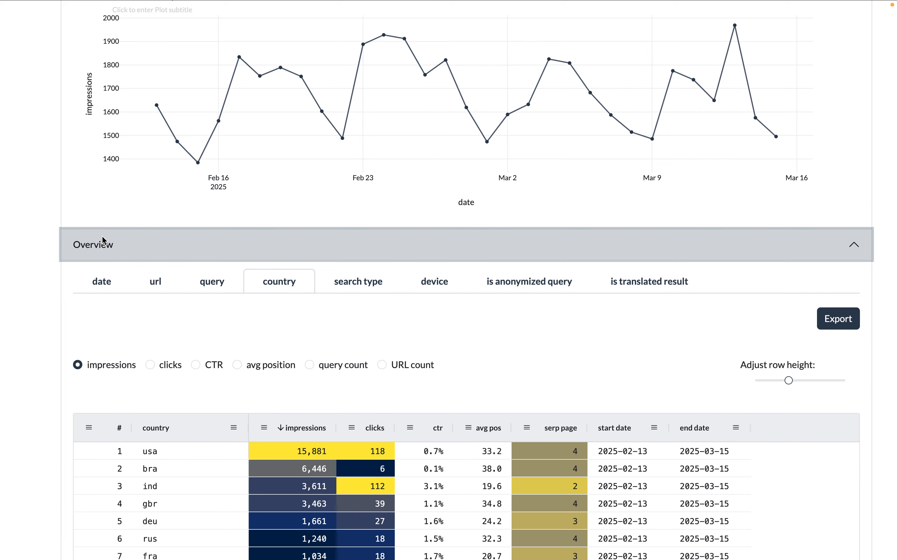
# Collapse the Overview, Time series and Query ngrams sections, briefly expanding and collapsing Data filters as well.
pyautogui.scroll(6, 102, 236)
pyautogui.click(98, 297)
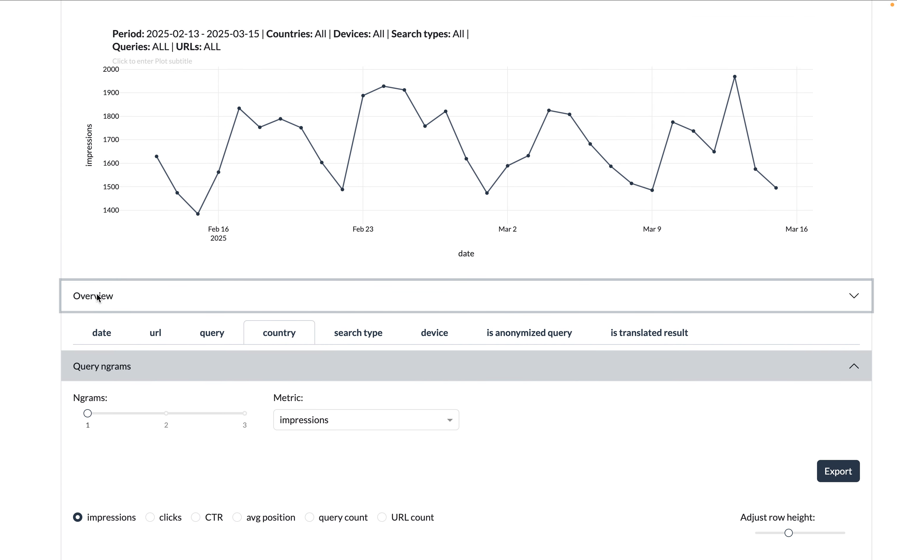
pyautogui.scroll(-4, 170, 409)
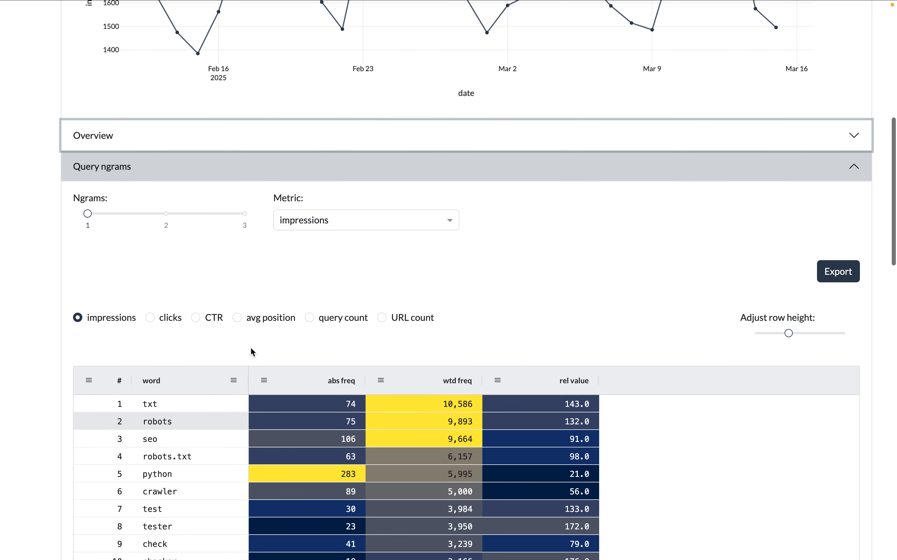
pyautogui.scroll(7, 250, 349)
pyautogui.scroll(5, 222, 207)
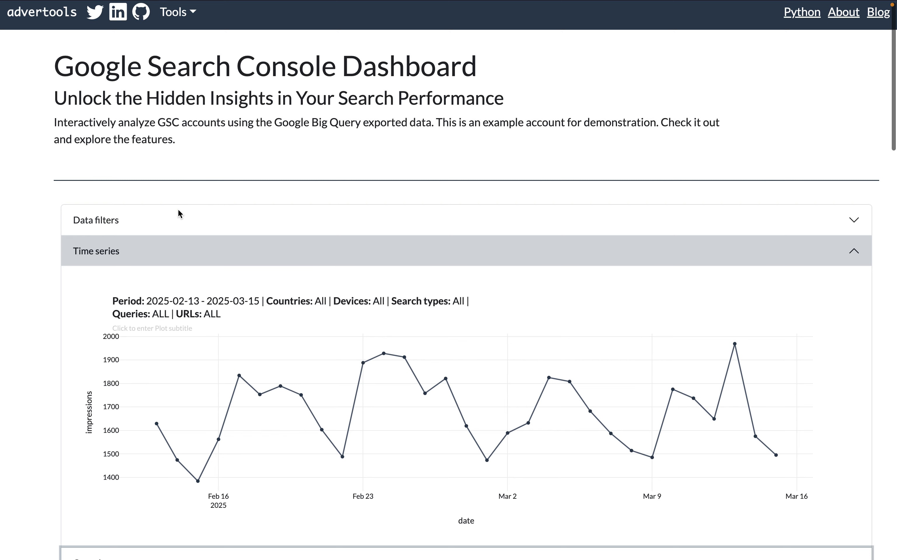
pyautogui.click(176, 218)
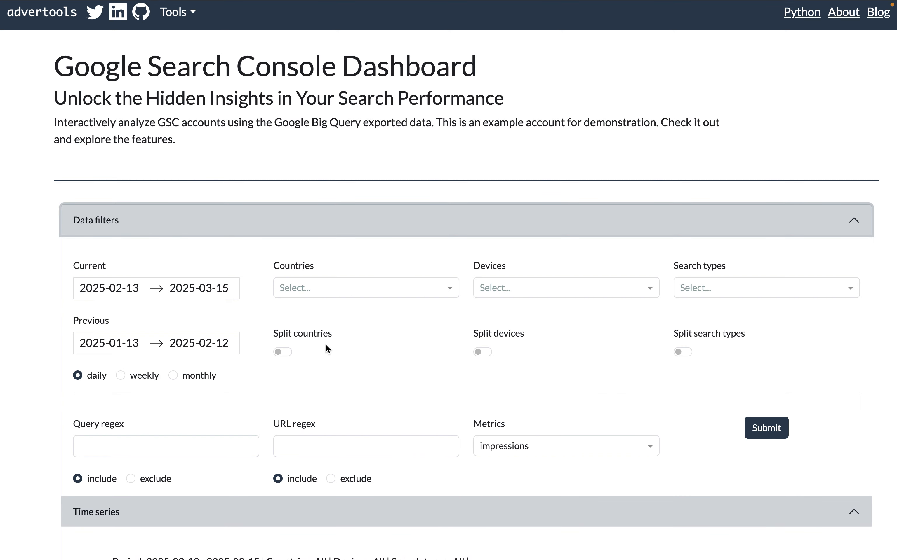
pyautogui.click(170, 226)
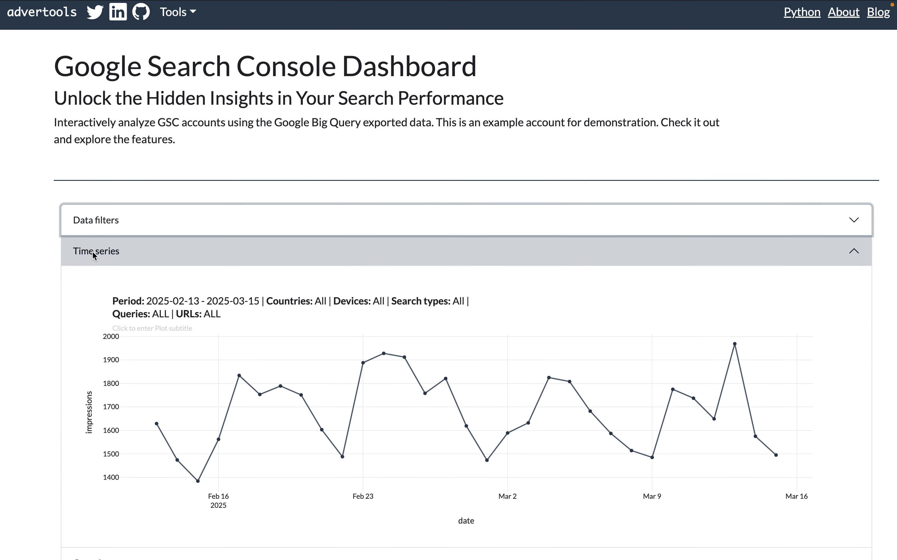
pyautogui.click(92, 251)
pyautogui.scroll(-5, 38, 401)
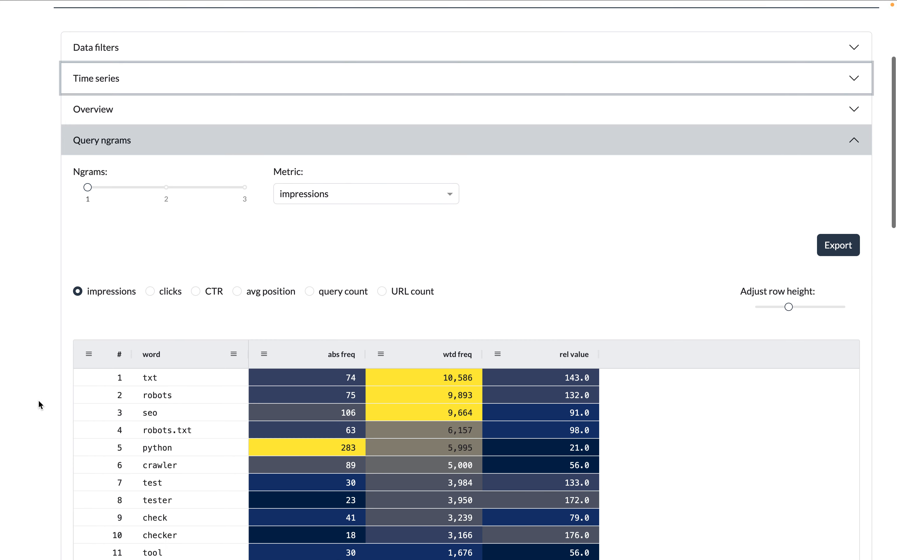
pyautogui.click(102, 112)
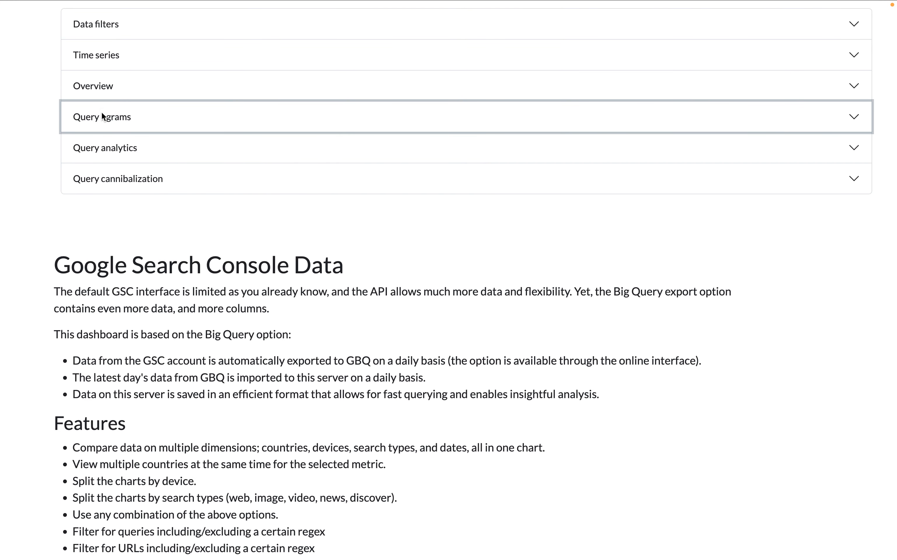
# Expand the Time series section to show its impressions chart.
pyautogui.scroll(2, 117, 148)
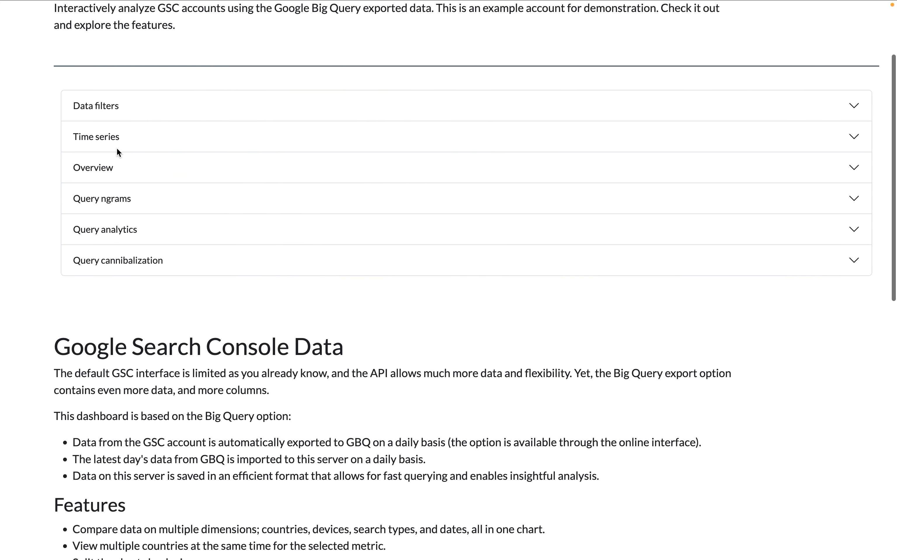
pyautogui.click(108, 137)
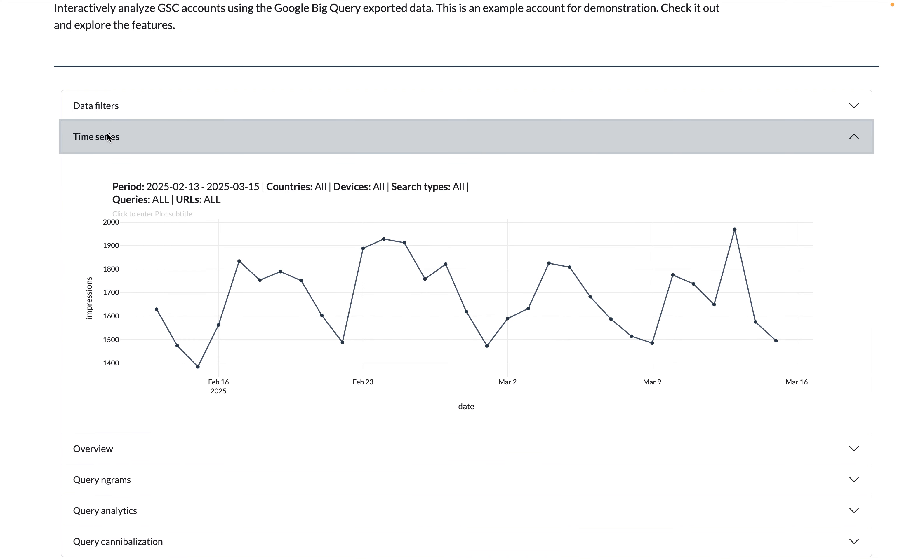
pyautogui.scroll(-2, 106, 135)
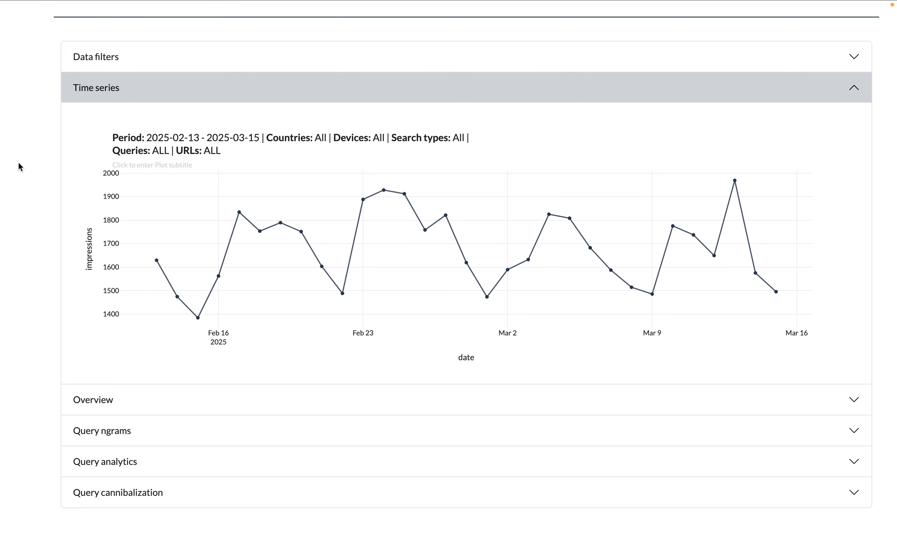
# Zoom into two separate date ranges of the impressions chart, resetting to the full range after each.
pyautogui.moveTo(441, 278); pyautogui.dragTo(337, 195)
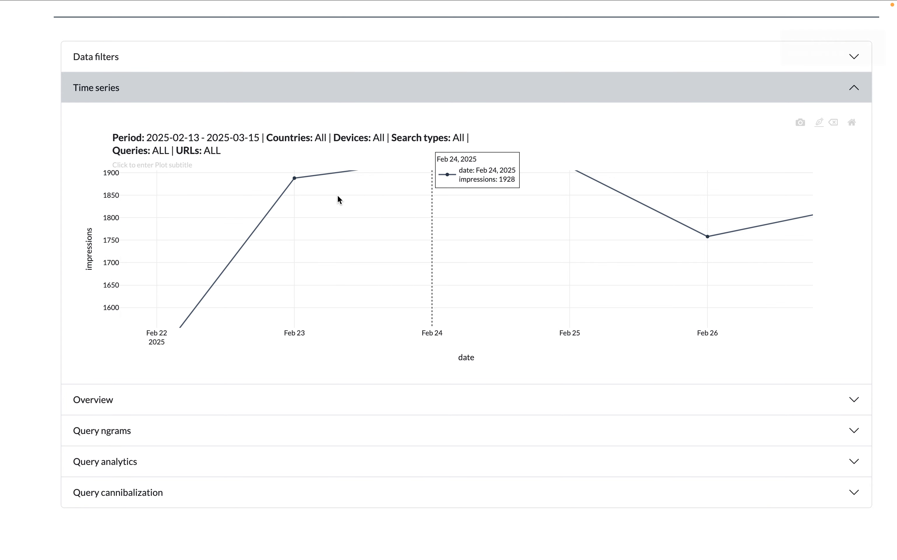
pyautogui.doubleClick(527, 279)
pyautogui.moveTo(527, 279); pyautogui.dragTo(398, 279)
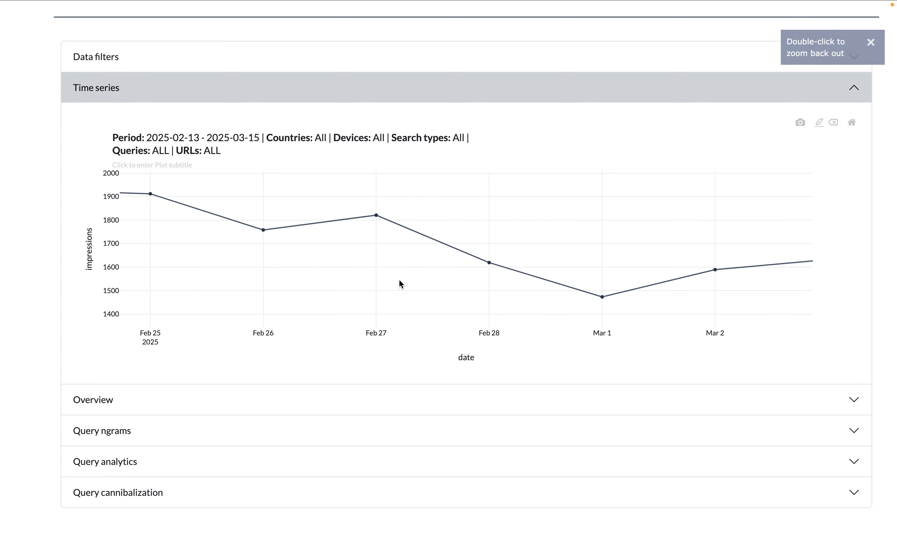
pyautogui.doubleClick(399, 280)
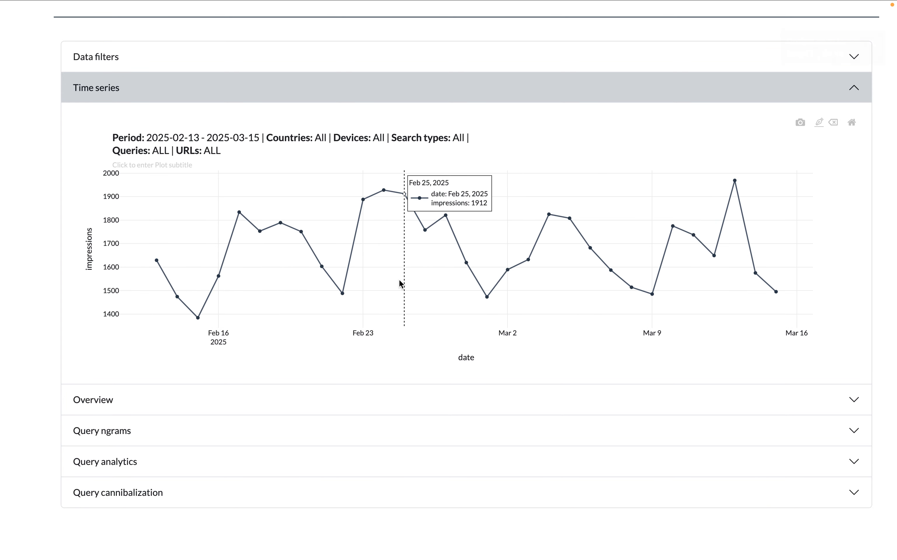
# Edit the chart title to remove the <br> line break before the Queries label.
pyautogui.click(228, 137)
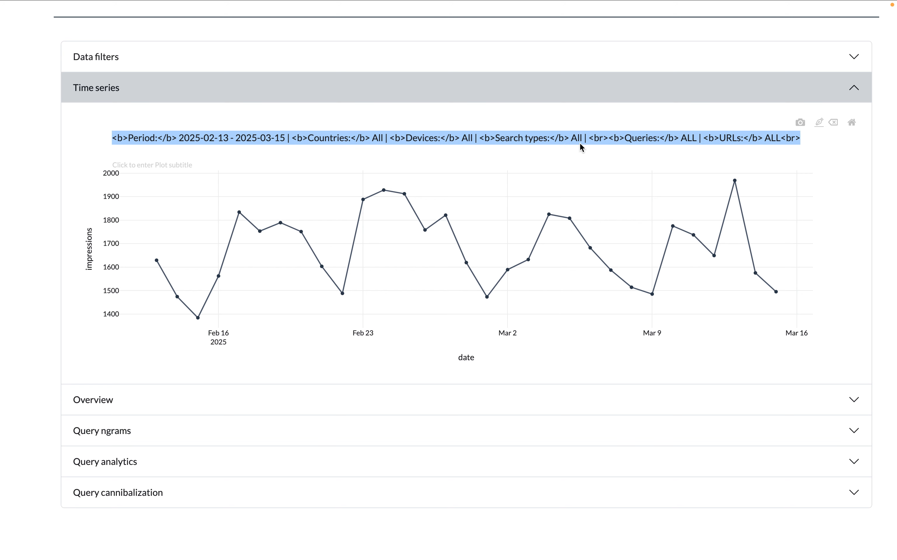
pyautogui.click(607, 139)
pyautogui.press('BackSpace')
pyautogui.press('BackSpace')
pyautogui.press('BackSpace')
pyautogui.press('BackSpace')
pyautogui.press('BackSpace')
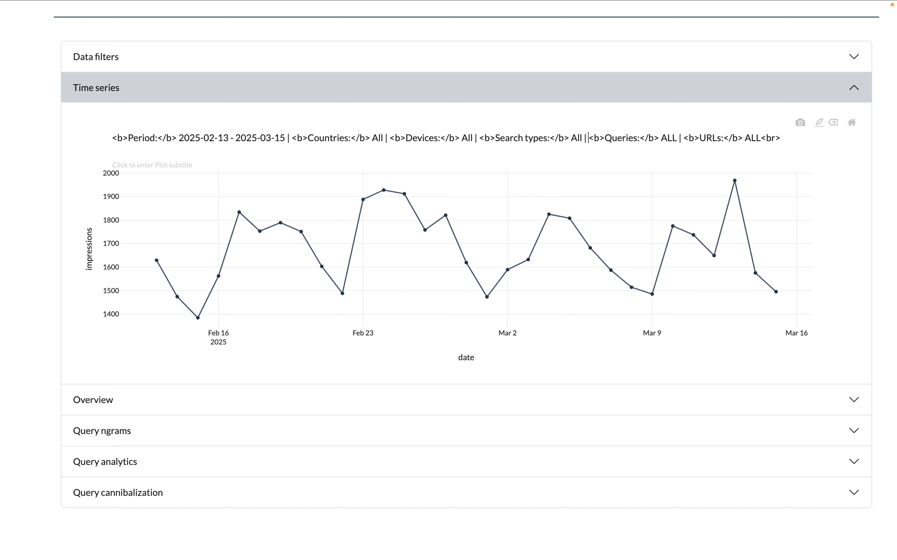
pyautogui.press('Return')
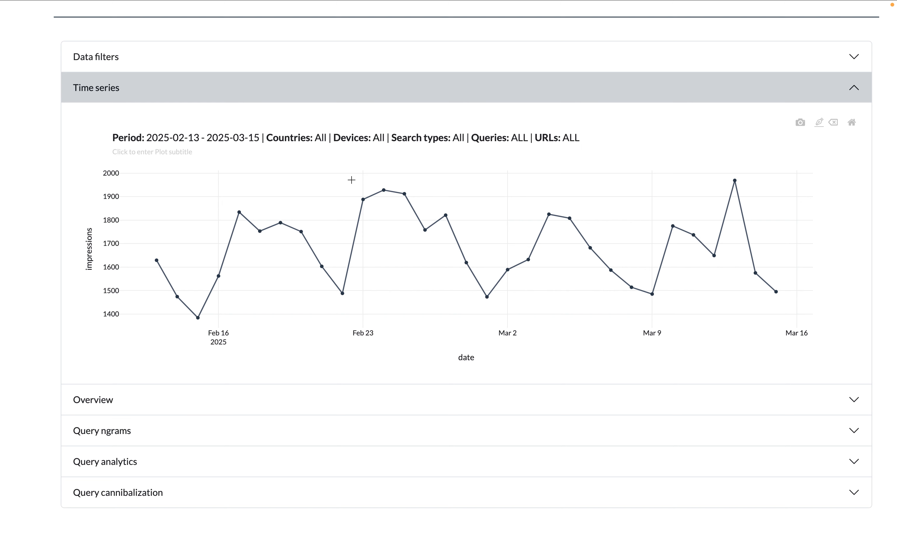
# Set the chart subtitle to "MyWebsite.com - GSC data".
pyautogui.click(168, 152)
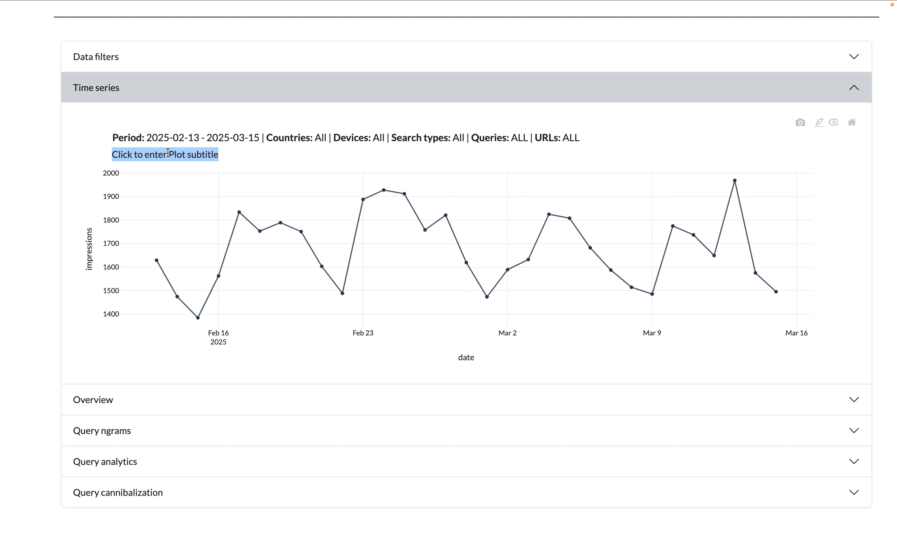
pyautogui.write('MyWebsite.com - GSC data')
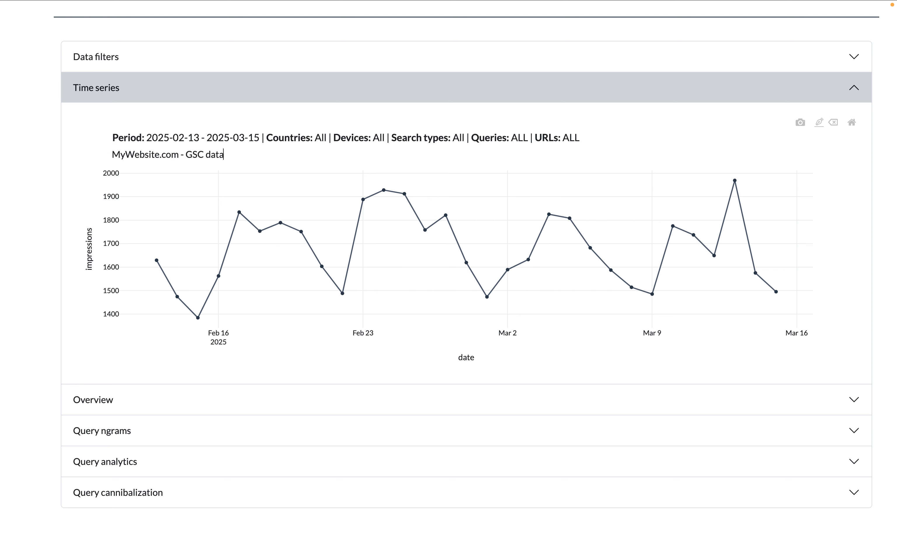
pyautogui.press('Return')
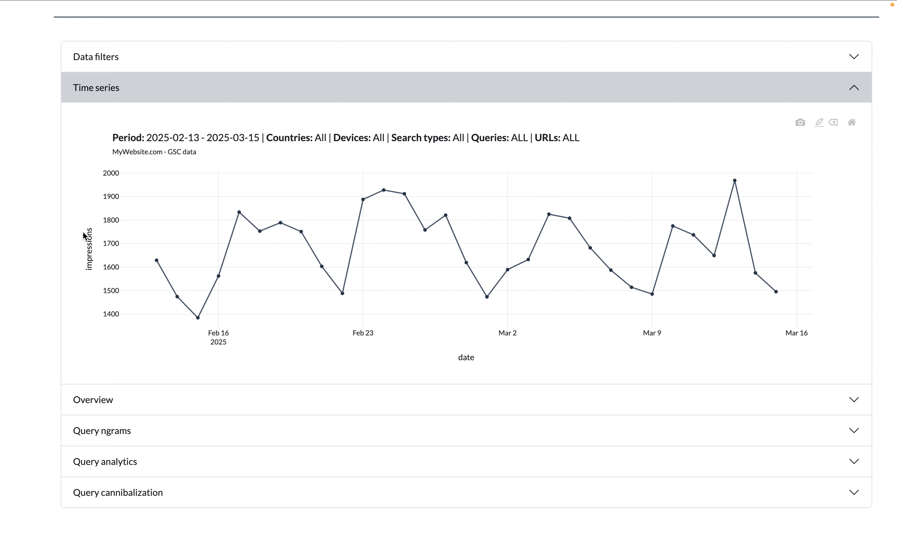
# Rename the vertical axis title to "Impressions" and the horizontal axis title to "Date".
pyautogui.click(89, 249)
pyautogui.write('Impressions')
pyautogui.press('Return')
pyautogui.click(471, 359)
pyautogui.write('Data')
pyautogui.press('BackSpace')
pyautogui.write('e')
pyautogui.press('Return')
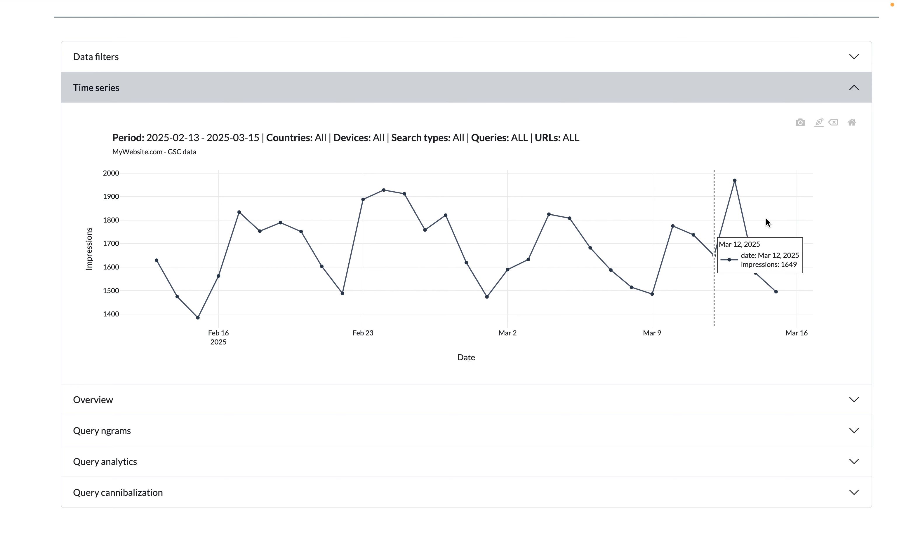
# Draw a change line on the chart and adjust its endpoints to span from the Feb 17 peak to the Mar 9 low.
pyautogui.click(818, 123)
pyautogui.moveTo(343, 293)
pyautogui.mouseDown()
pyautogui.moveTo(526, 234)
pyautogui.moveTo(555, 206)
pyautogui.moveTo(526, 256)
pyautogui.moveTo(530, 286)
pyautogui.moveTo(528, 243)
pyautogui.moveTo(741, 185)
pyautogui.mouseUp()
pyautogui.moveTo(354, 290)
pyautogui.mouseDown()
pyautogui.moveTo(370, 254)
pyautogui.moveTo(366, 214)
pyautogui.moveTo(259, 241)
pyautogui.moveTo(199, 299)
pyautogui.mouseUp()
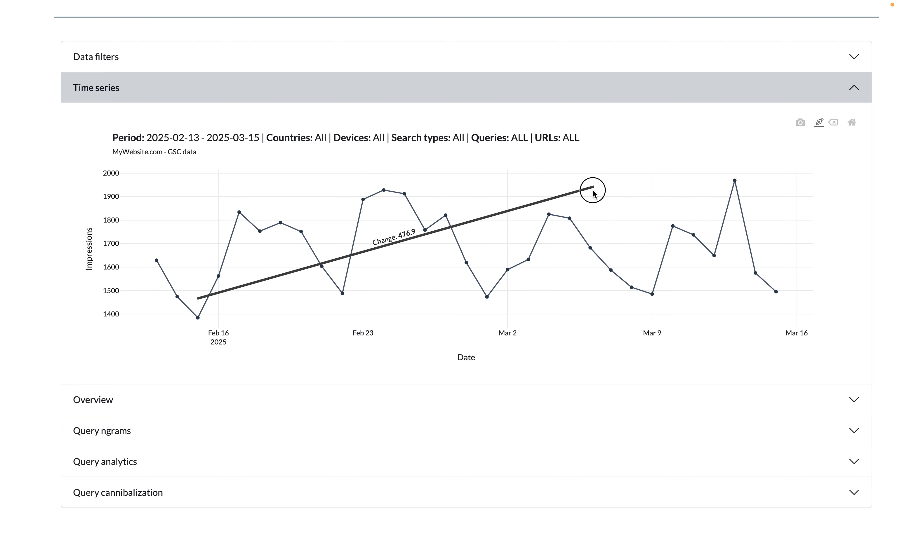
pyautogui.moveTo(593, 191); pyautogui.dragTo(496, 287)
pyautogui.moveTo(200, 301); pyautogui.dragTo(239, 212)
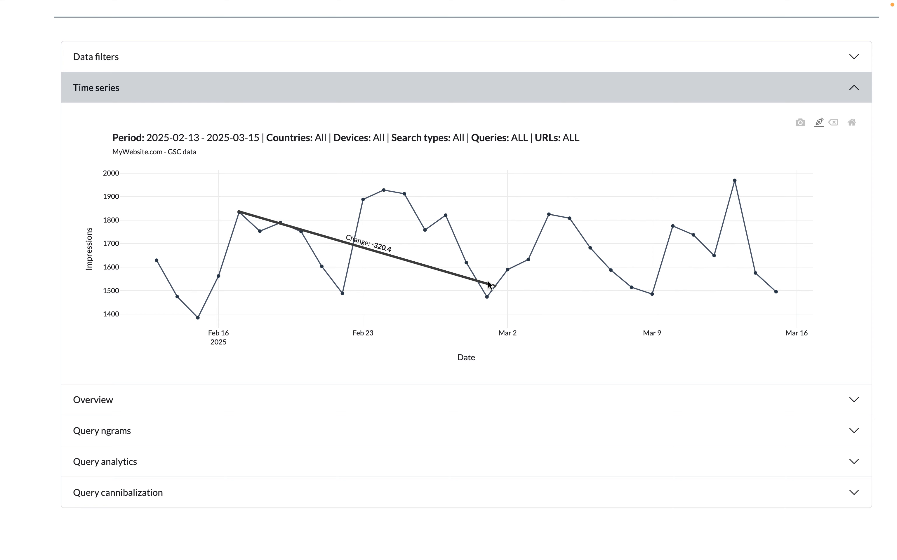
pyautogui.moveTo(495, 286); pyautogui.dragTo(654, 297)
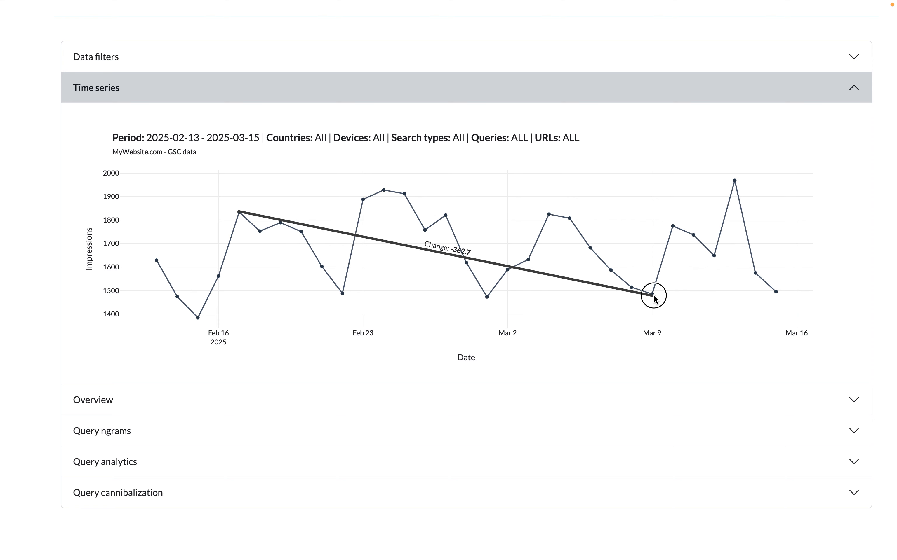
# Expand Data filters and set the start date of the current period to 2024-10-01.
pyautogui.scroll(2, 643, 166)
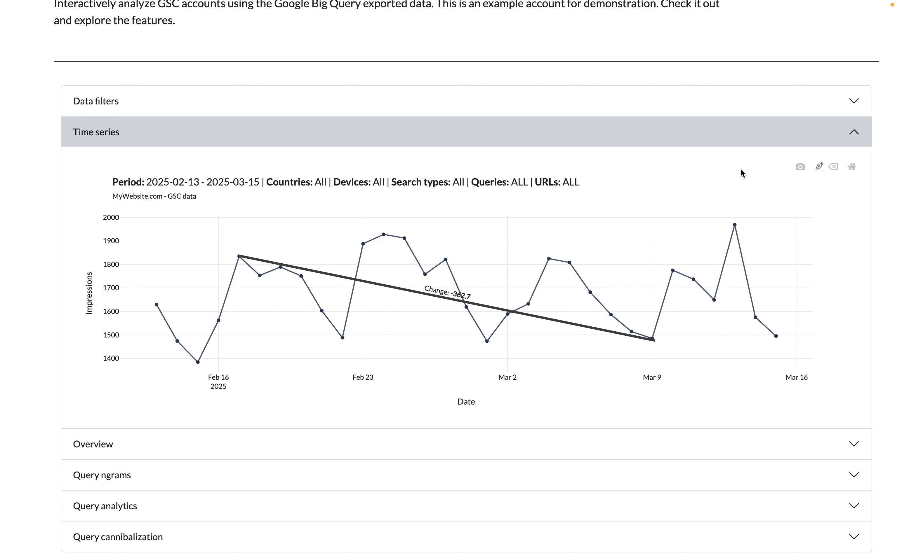
pyautogui.scroll(1, 698, 177)
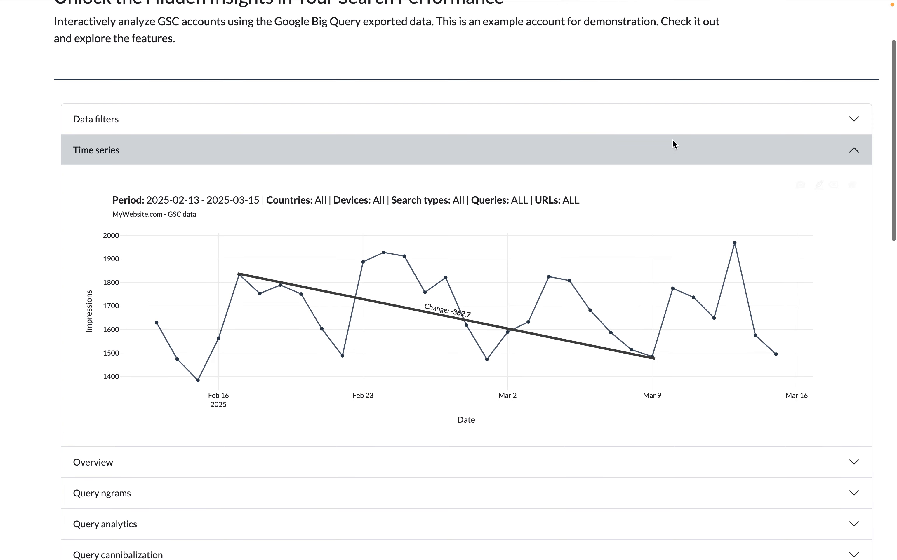
pyautogui.click(652, 119)
pyautogui.scroll(-3, 652, 120)
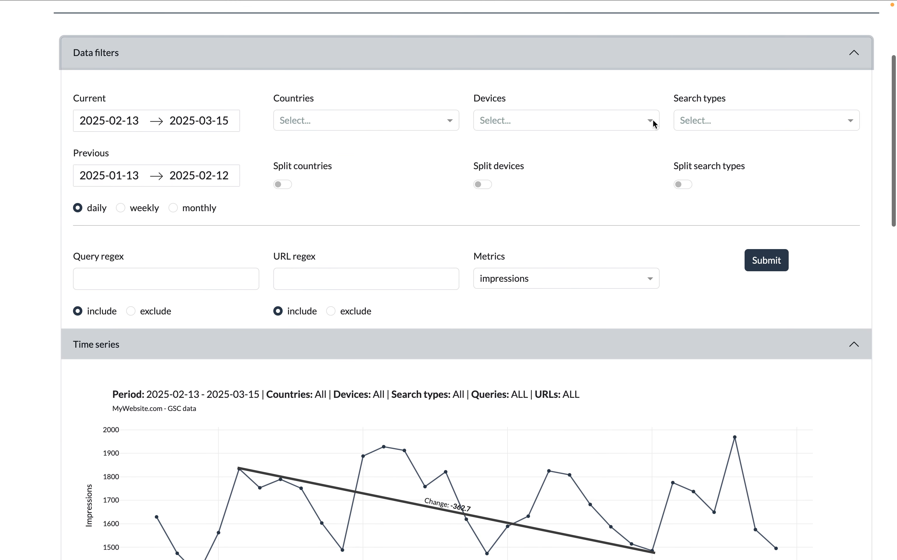
pyautogui.click(115, 120)
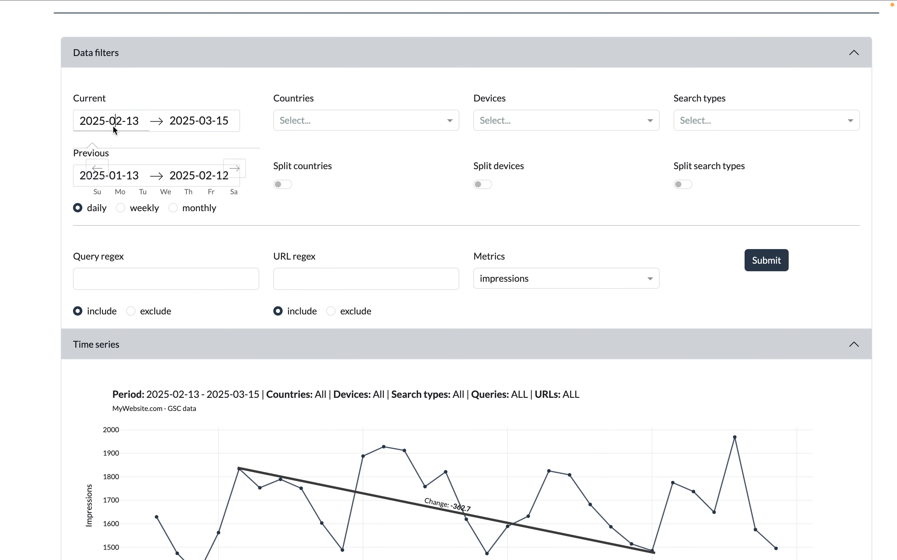
pyautogui.click(97, 171)
pyautogui.click(97, 170)
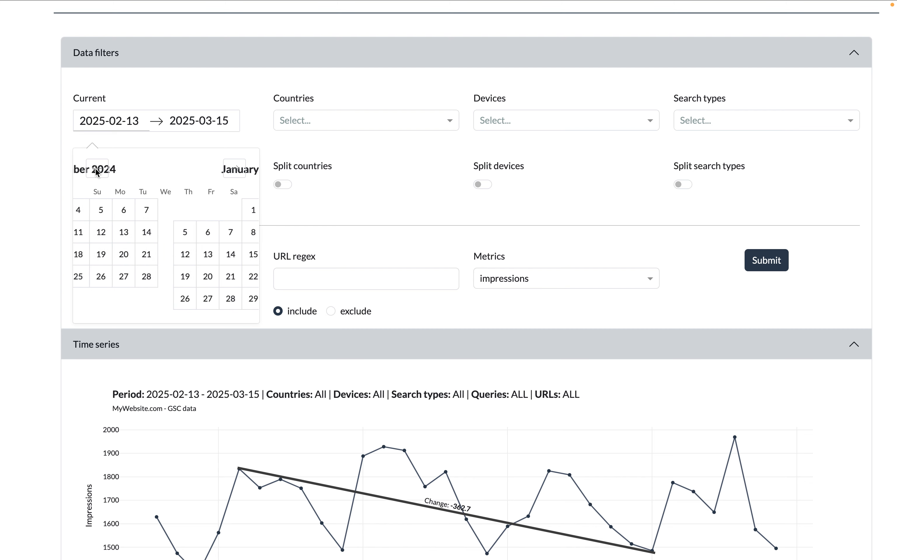
pyautogui.click(97, 171)
pyautogui.click(97, 171)
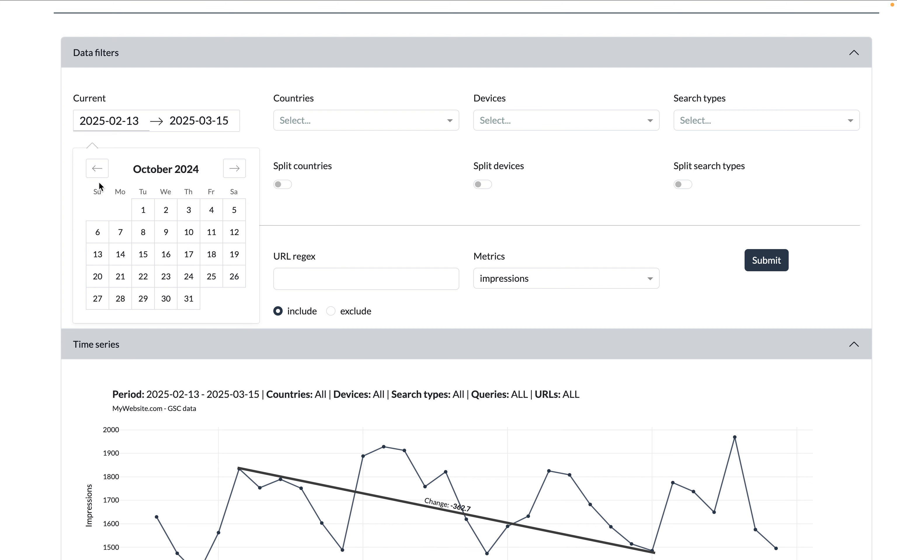
pyautogui.click(143, 210)
# Set the end date of the current period to 2025-02-28 and submit the filters.
pyautogui.click(227, 172)
pyautogui.click(228, 172)
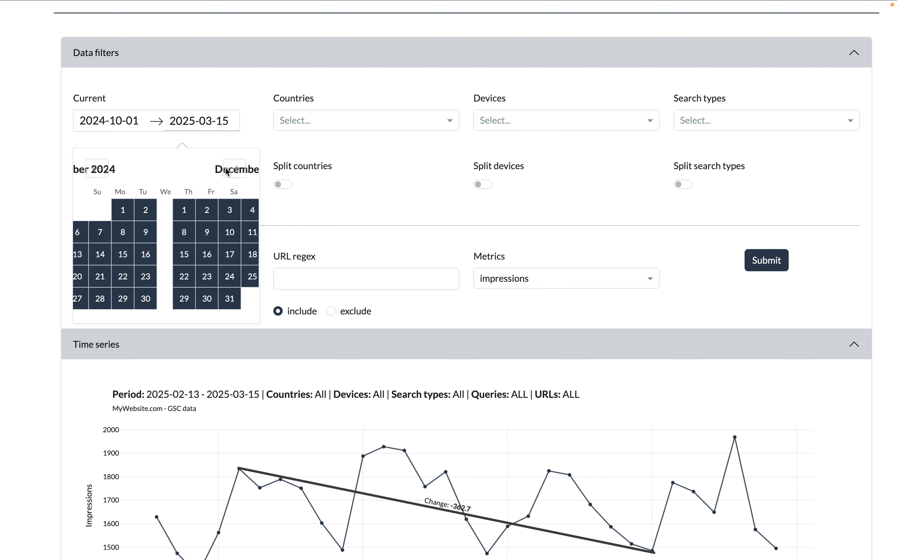
pyautogui.click(227, 172)
pyautogui.click(227, 171)
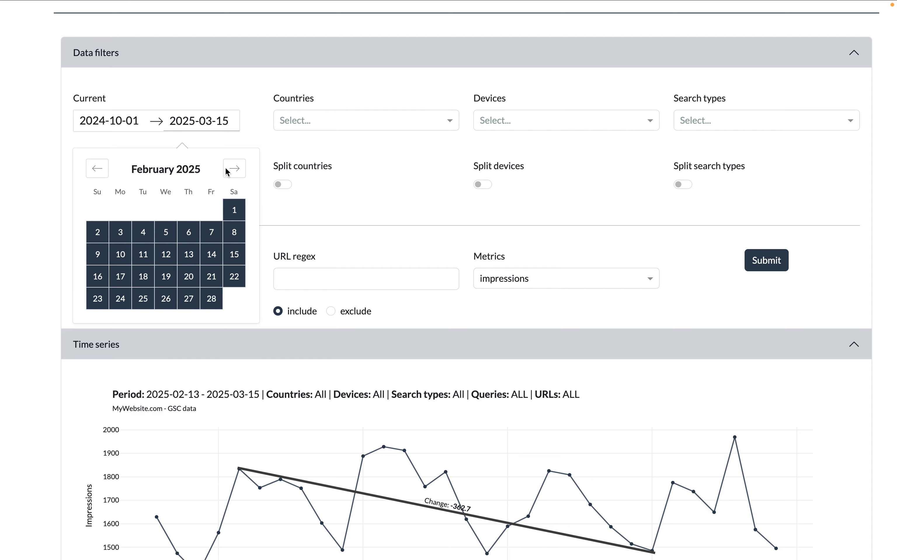
pyautogui.click(215, 303)
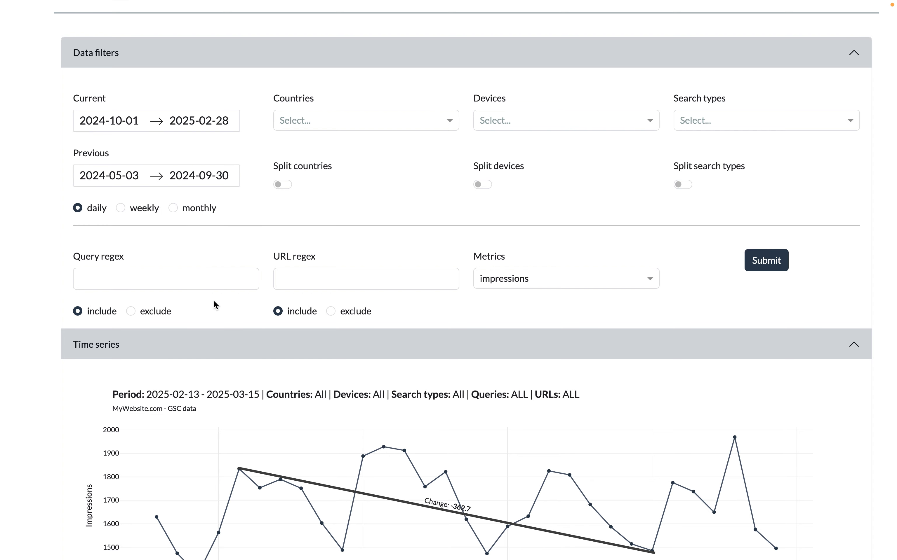
pyautogui.click(764, 261)
pyautogui.scroll(-3, 369, 192)
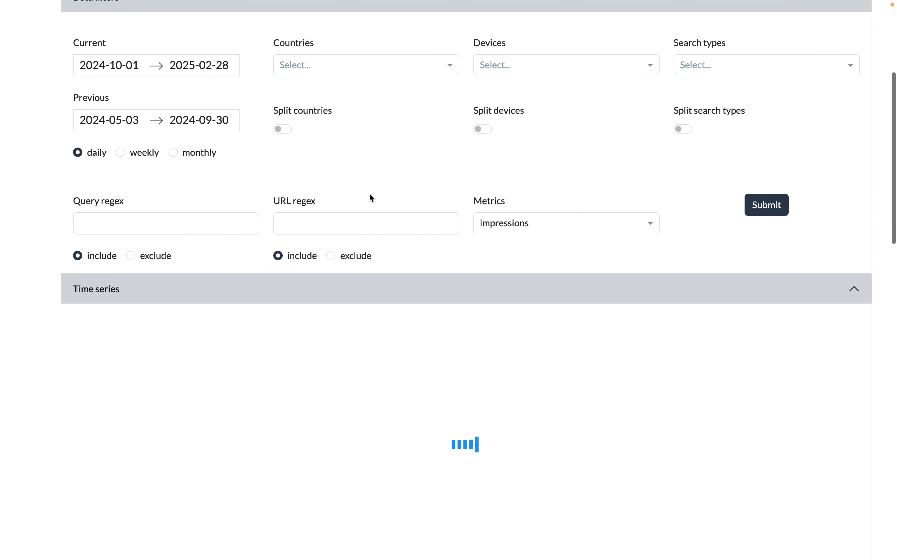
# Change the time series interval to weekly and resubmit the filters.
pyautogui.click(121, 155)
pyautogui.click(761, 207)
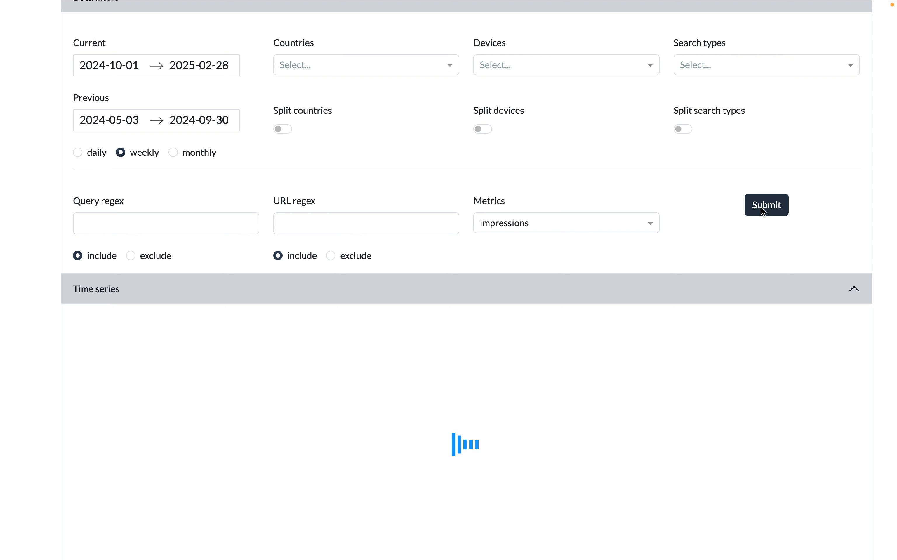
# Set the time series metric to query count, submit the filters and view the resulting chart.
pyautogui.click(567, 223)
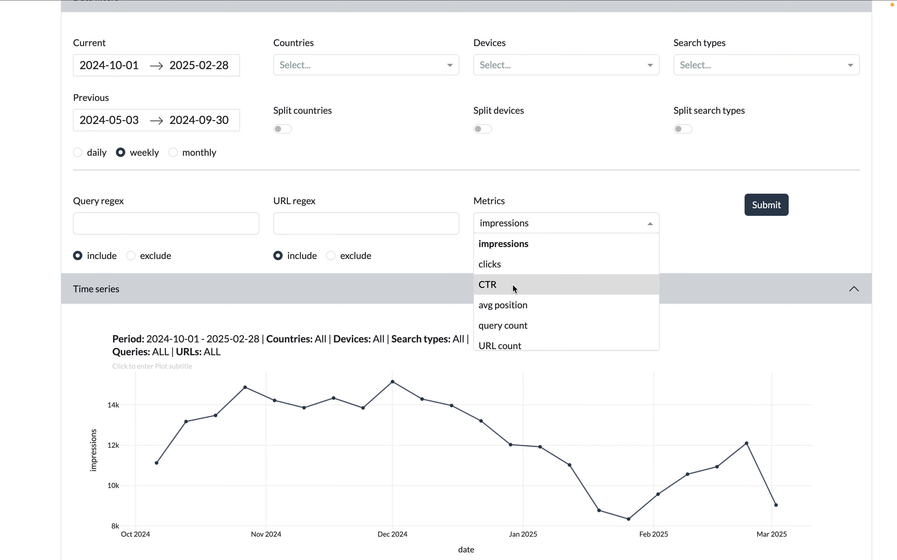
pyautogui.scroll(-1, 517, 311)
pyautogui.click(514, 321)
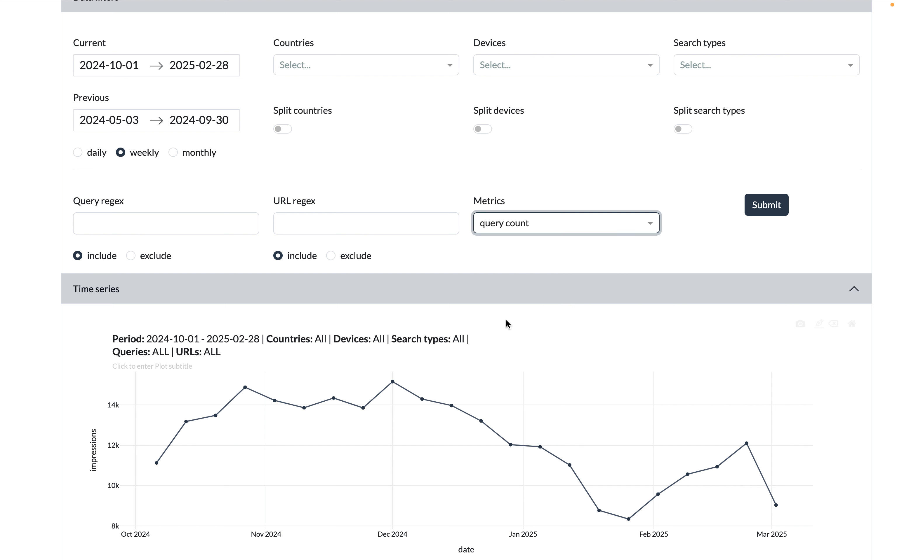
pyautogui.click(774, 210)
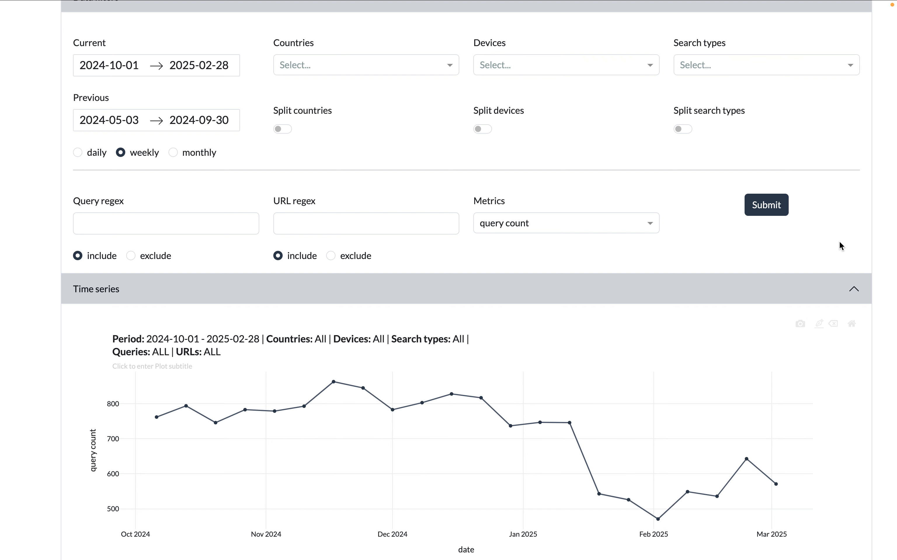
pyautogui.scroll(-3, 841, 234)
pyautogui.moveTo(842, 232)
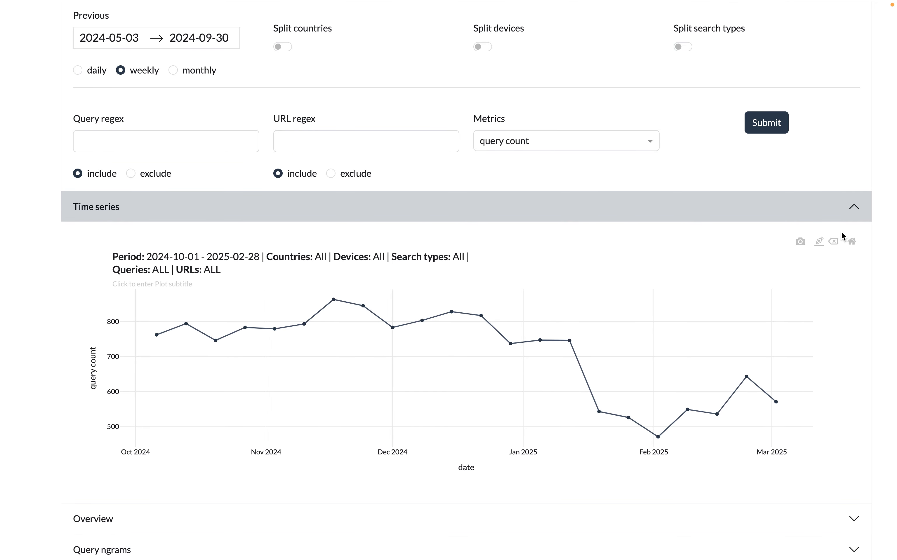
# Switch the metric to URL count, resubmit the filters and inspect the chart around early November 2024.
pyautogui.click(567, 141)
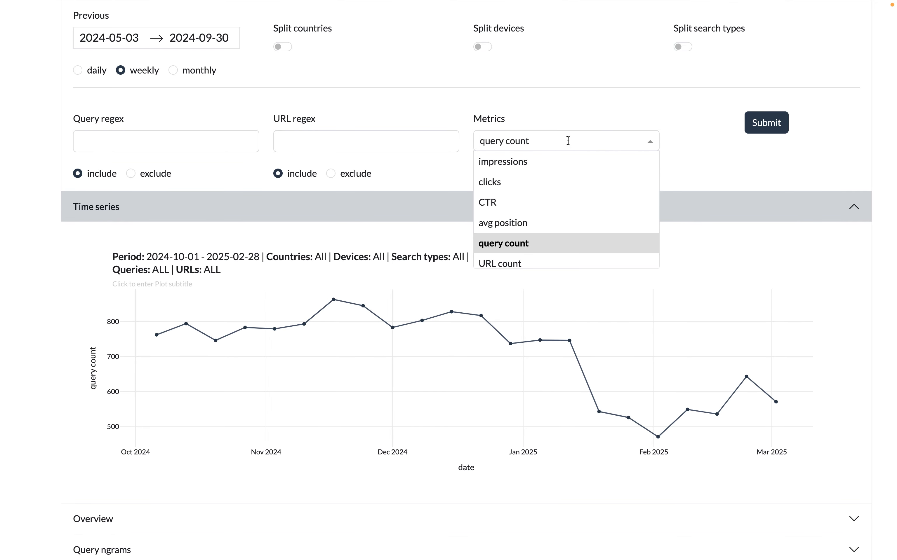
pyautogui.click(513, 264)
pyautogui.click(766, 127)
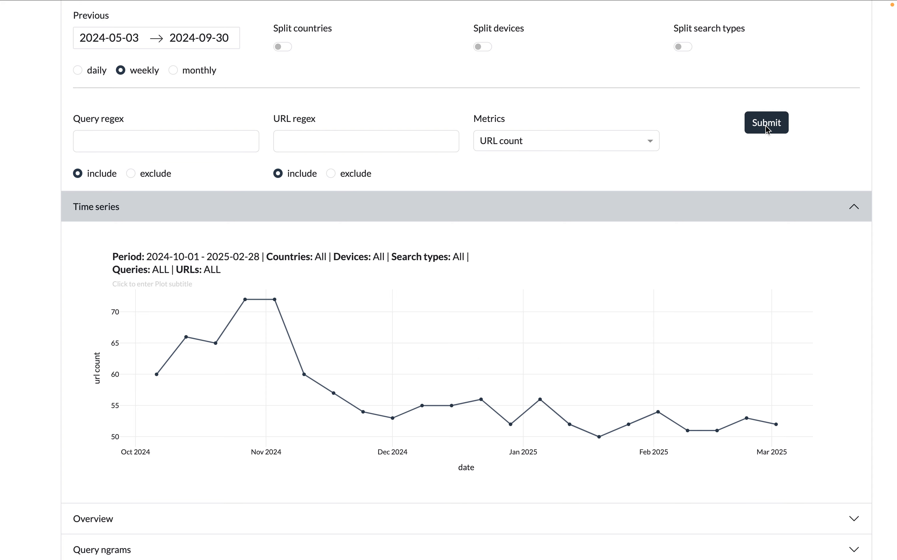
pyautogui.moveTo(277, 324)
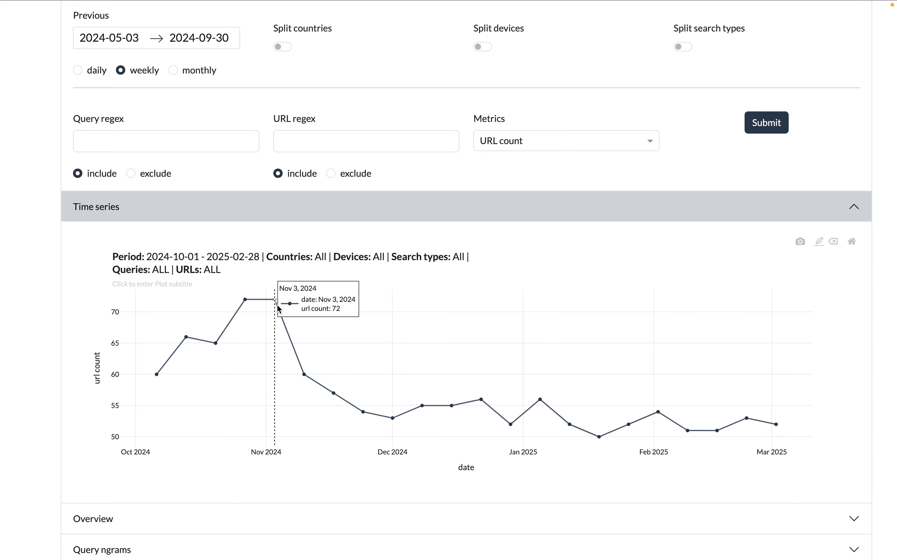
pyautogui.scroll(2, 502, 397)
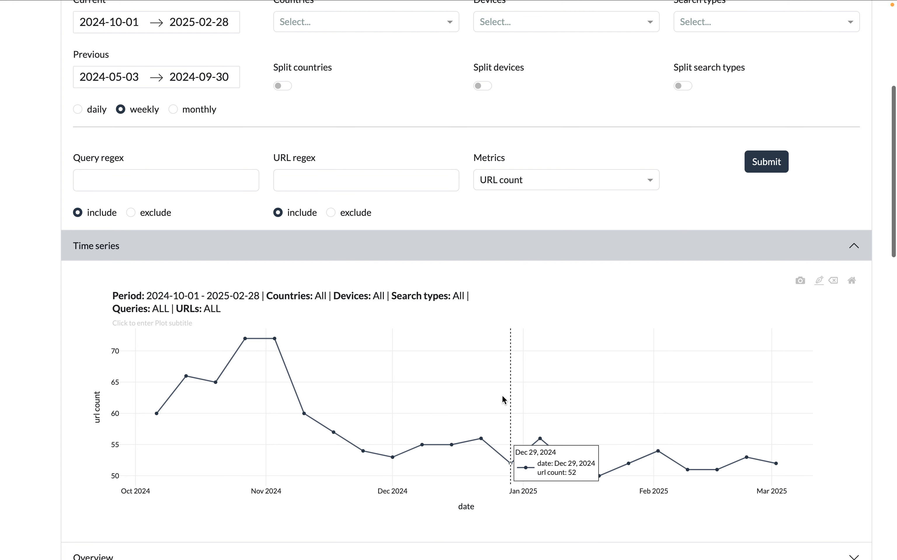
# Change the metric selection to impressions in the data filters.
pyautogui.click(558, 185)
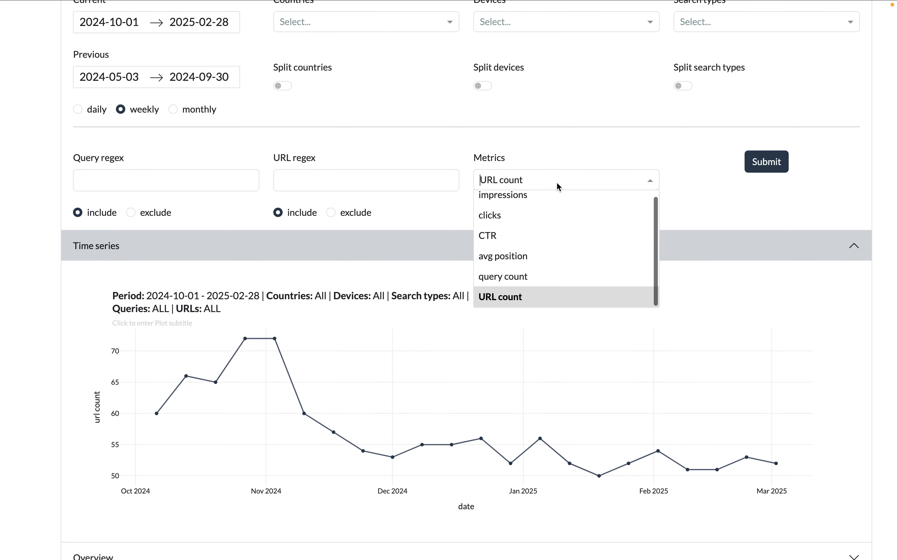
pyautogui.click(551, 203)
pyautogui.scroll(3, 552, 203)
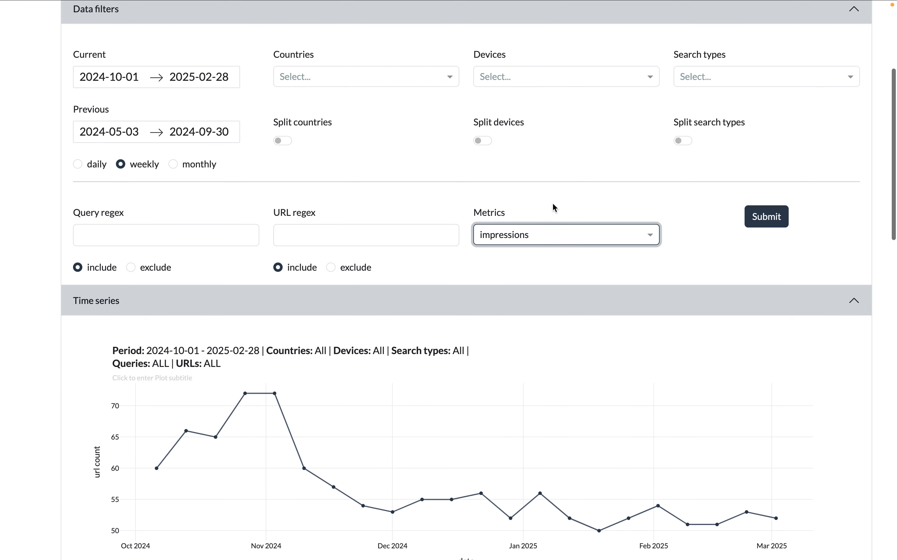
# Expand the Overview section, review its table by country for the top countries, and collapse it again.
pyautogui.scroll(-8, 343, 99)
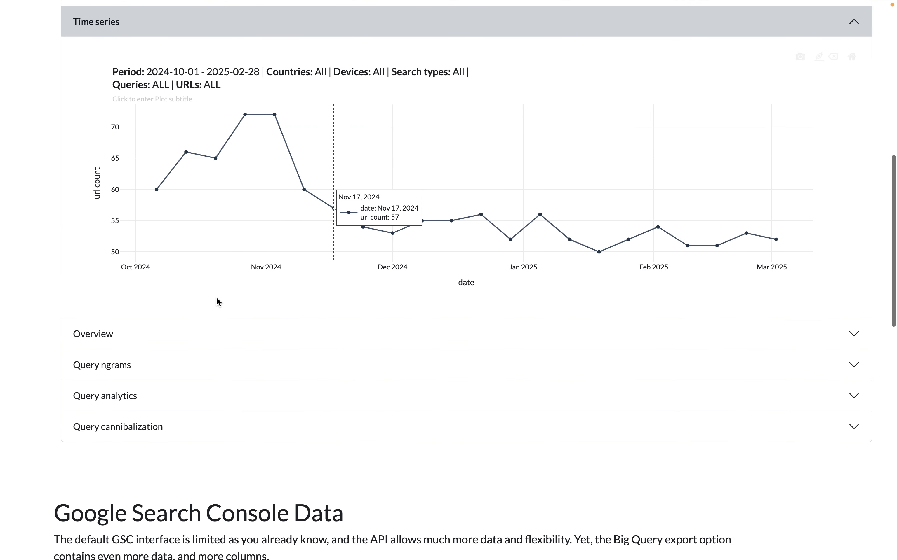
pyautogui.click(156, 339)
pyautogui.click(282, 374)
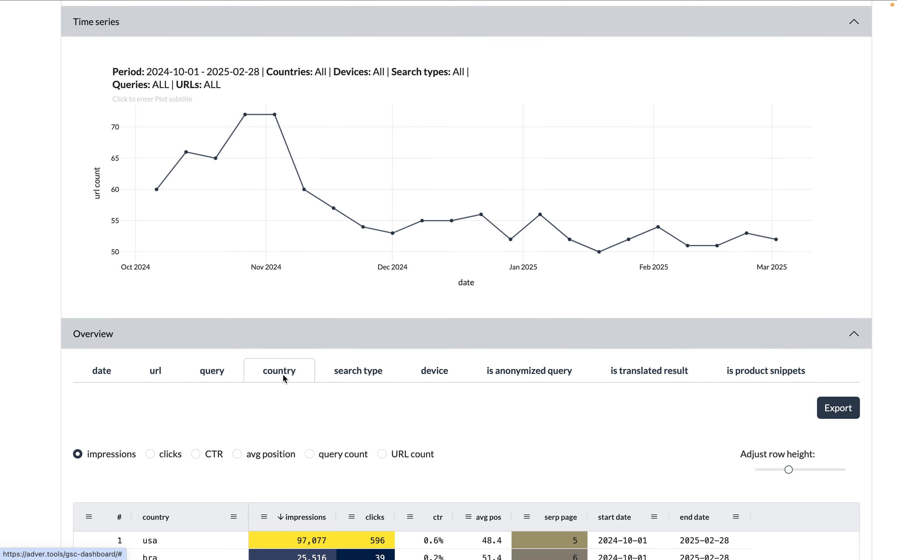
pyautogui.scroll(-9, 282, 374)
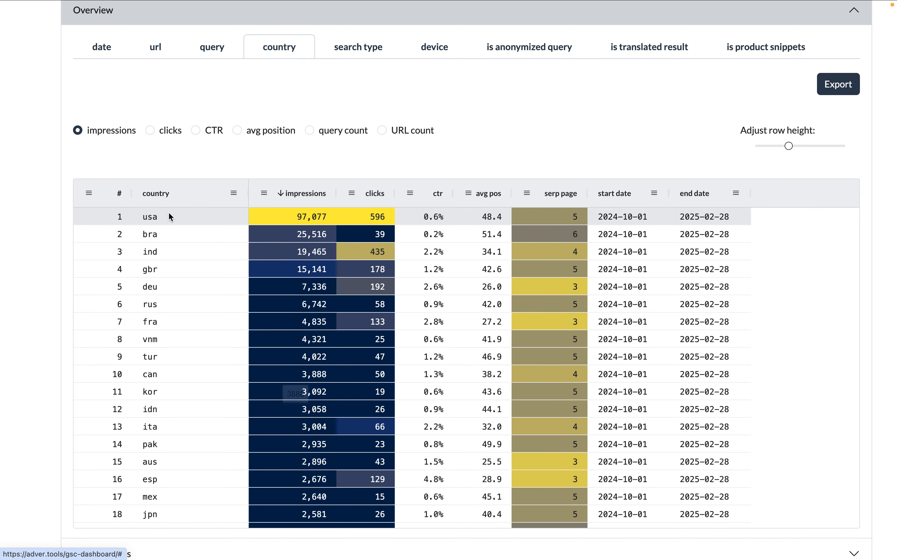
pyautogui.scroll(5, 172, 235)
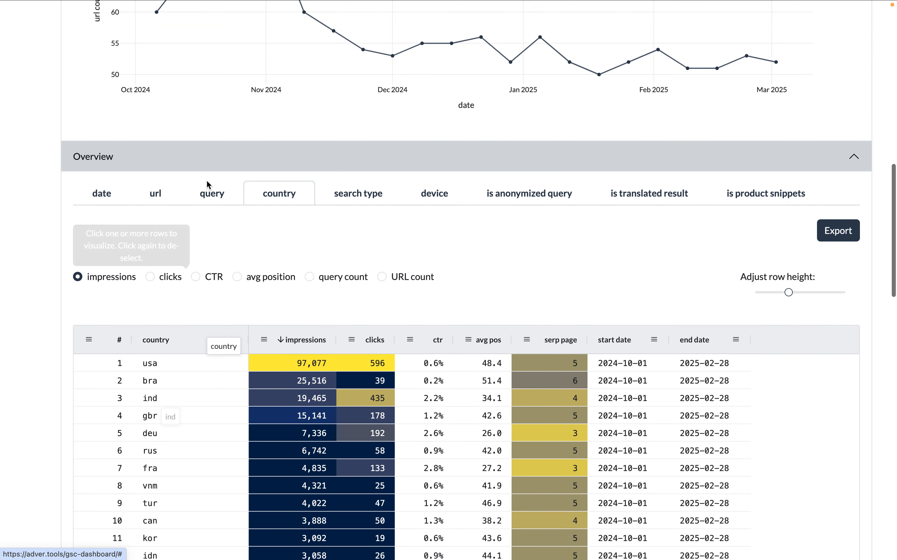
pyautogui.click(171, 170)
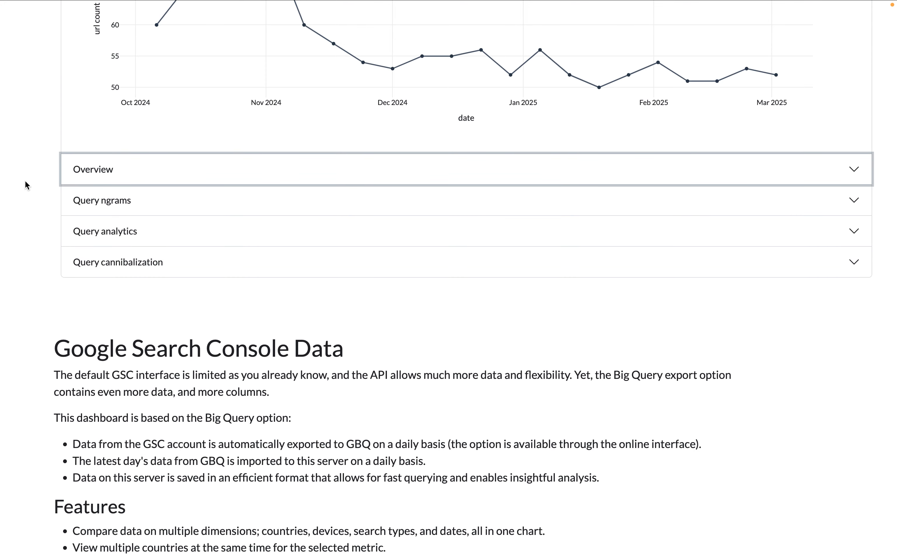
# Filter the countries to United States, Brazil and India and submit the filters.
pyautogui.scroll(12, 25, 180)
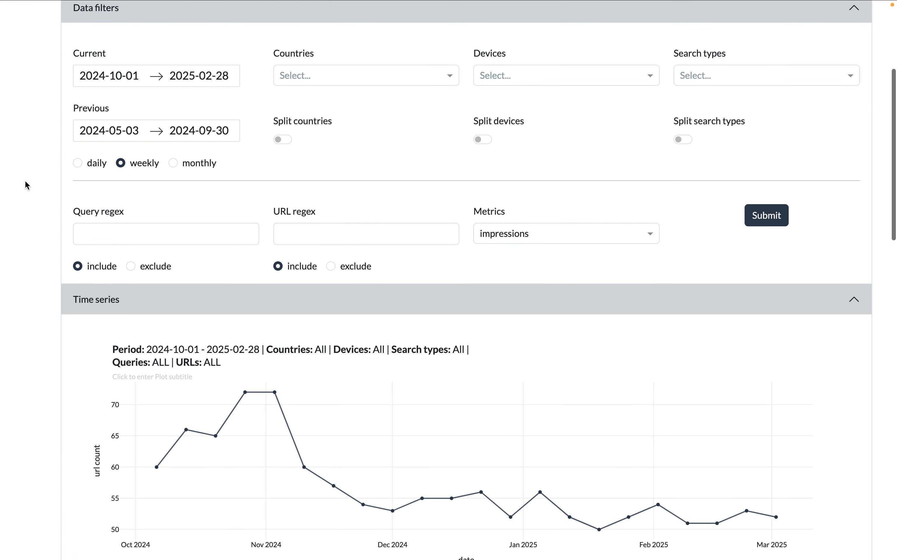
pyautogui.click(286, 68)
pyautogui.write('united')
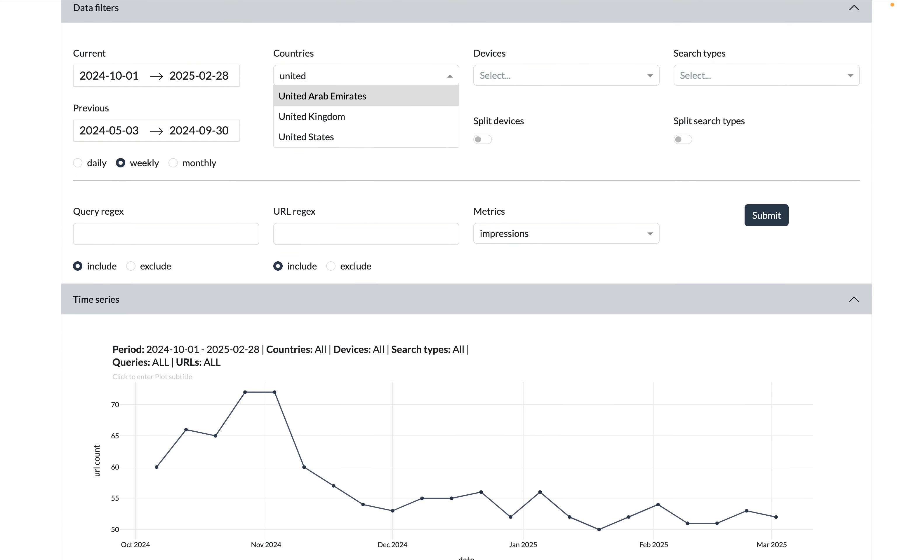
pyautogui.press('Down')
pyautogui.press('Down')
pyautogui.press('Return')
pyautogui.write('bra')
pyautogui.press('Return')
pyautogui.write('india')
pyautogui.press('Return')
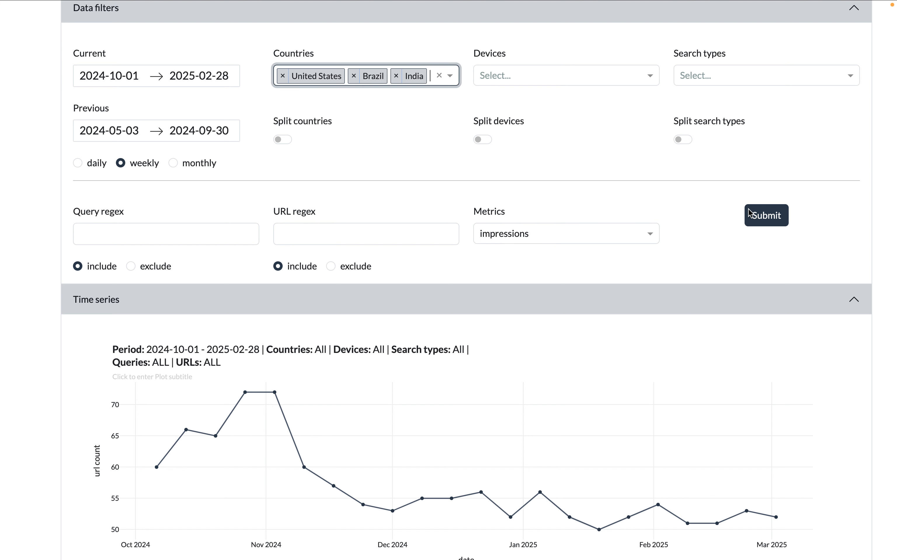
pyautogui.click(764, 218)
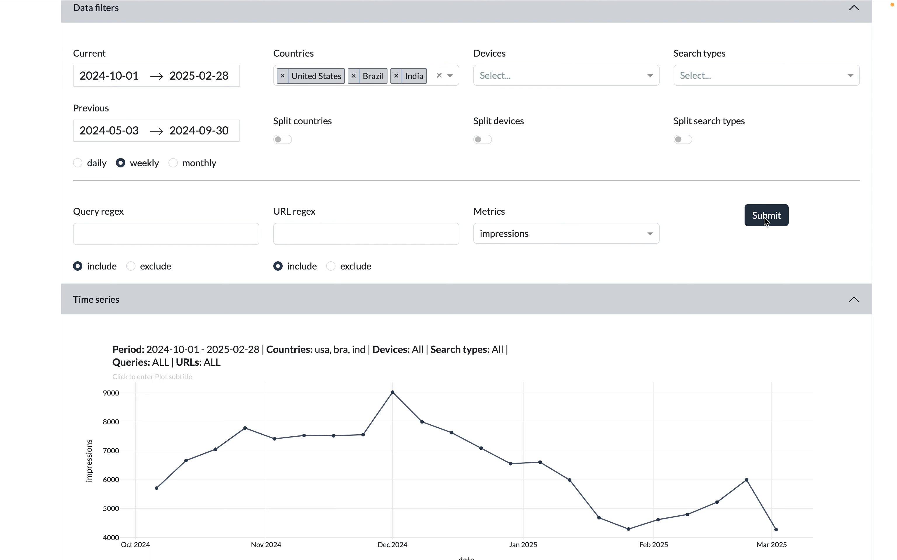
# Change the time series interval to daily, resubmit the filters and inspect the spike in late November 2024.
pyautogui.scroll(-3, 701, 286)
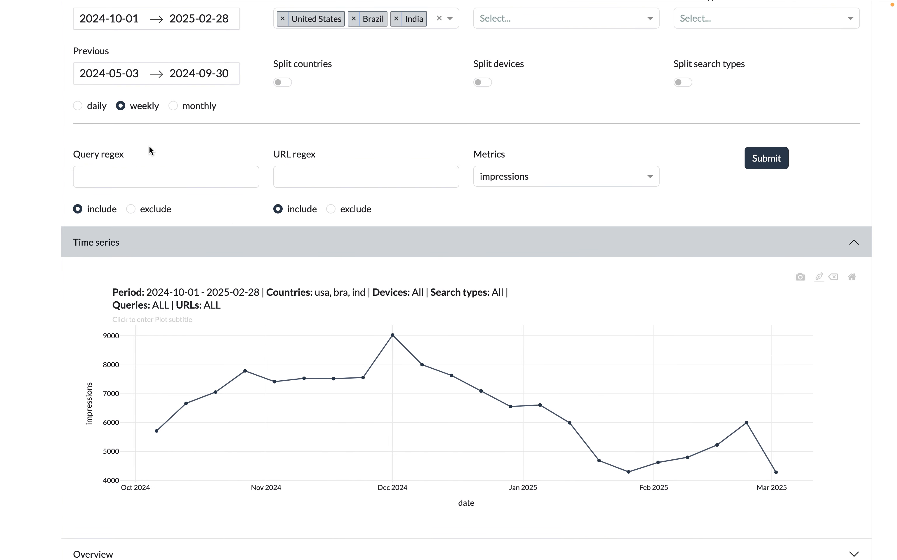
pyautogui.click(78, 107)
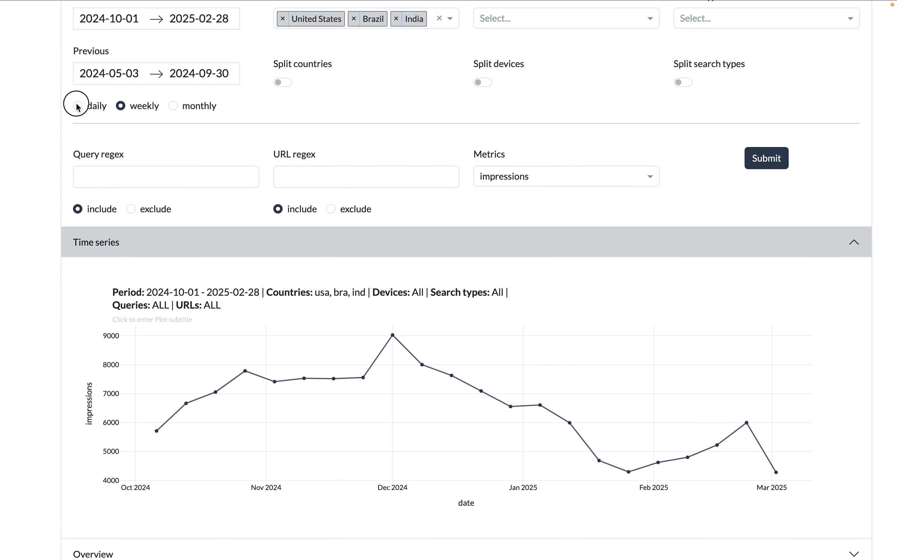
pyautogui.click(766, 155)
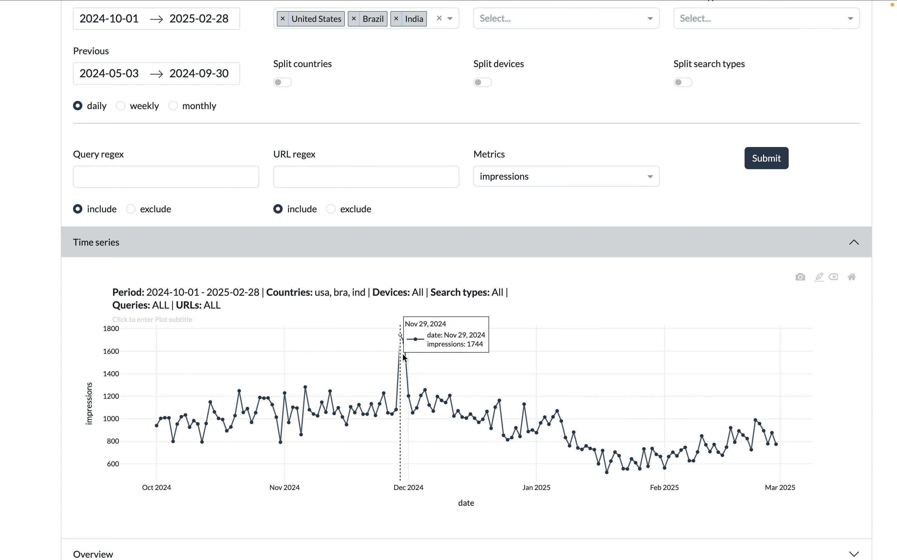
pyautogui.scroll(1, 411, 364)
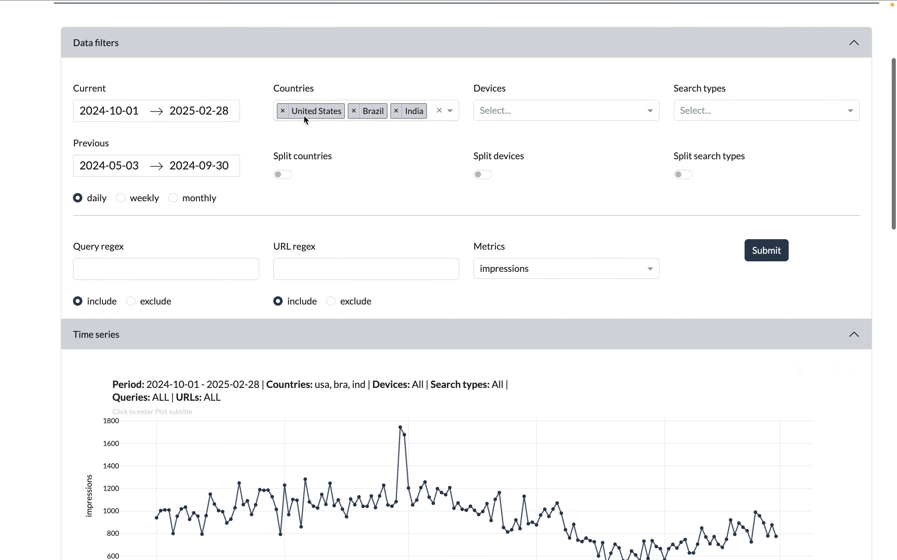
pyautogui.scroll(-4, 401, 196)
pyautogui.moveTo(403, 313)
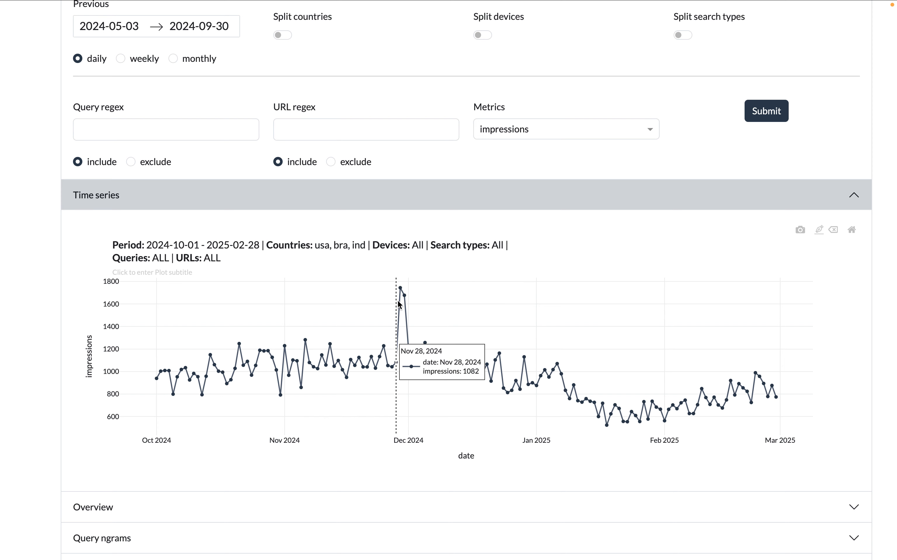
# Split the time series by country and compare the bra and ind lines with the usa line temporarily hidden.
pyautogui.scroll(3, 398, 302)
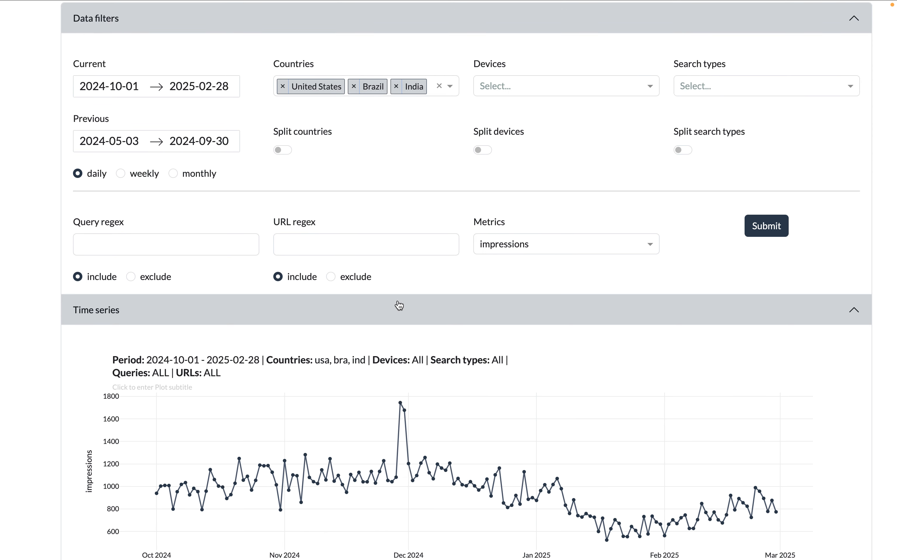
pyautogui.click(285, 148)
pyautogui.click(767, 227)
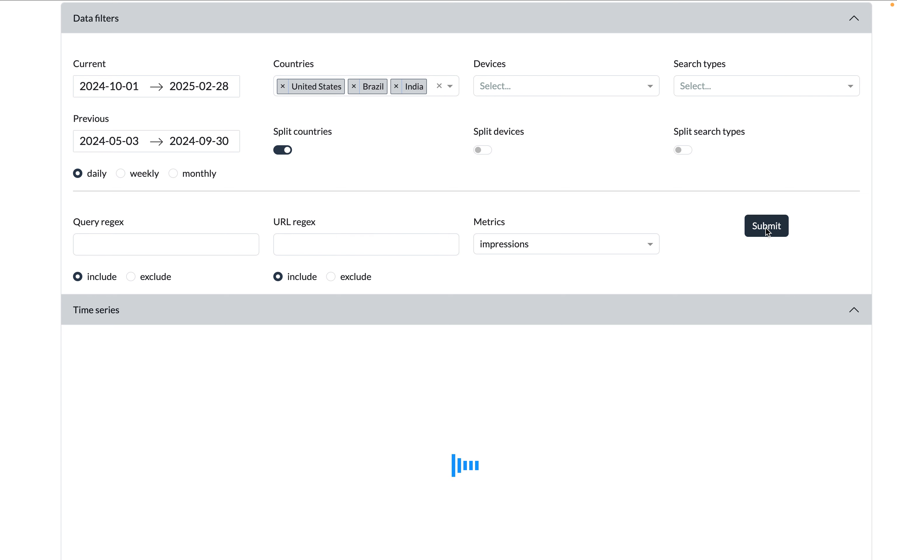
pyautogui.scroll(-3, 766, 232)
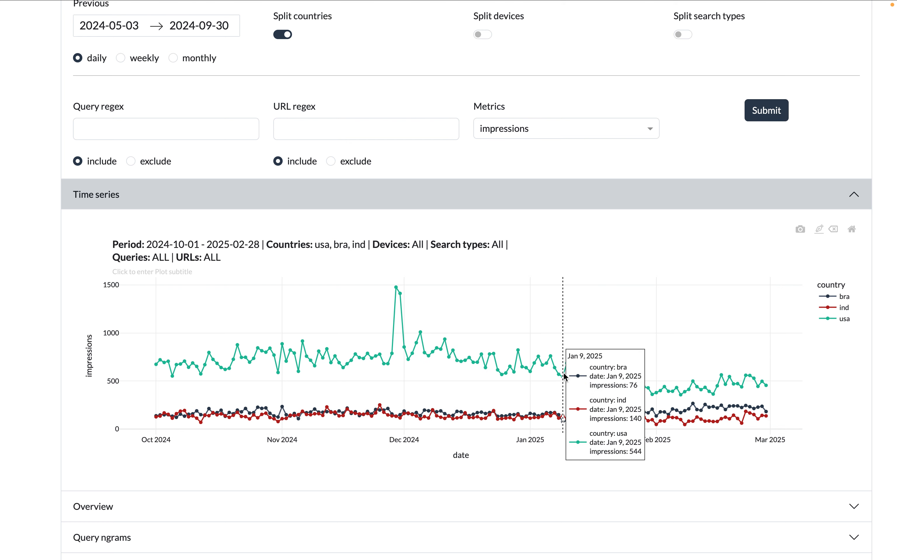
pyautogui.click(840, 319)
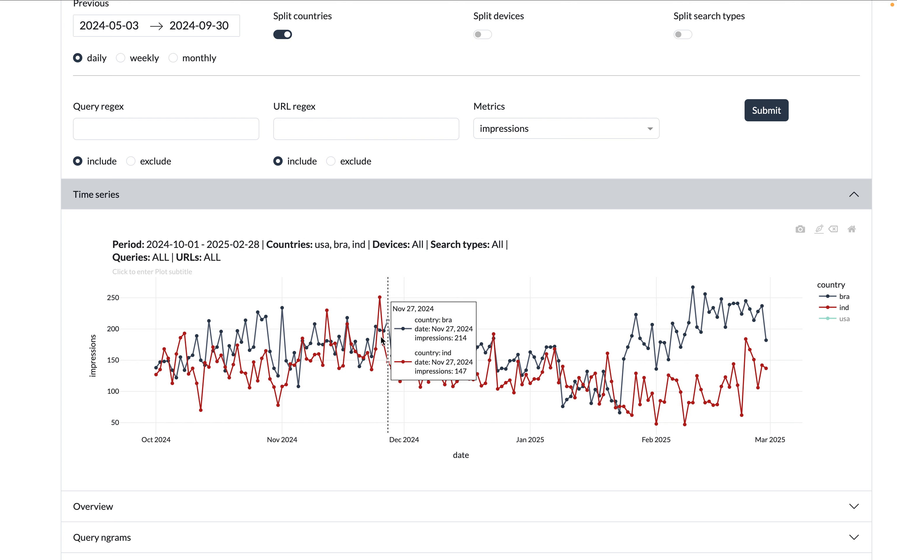
pyautogui.click(846, 320)
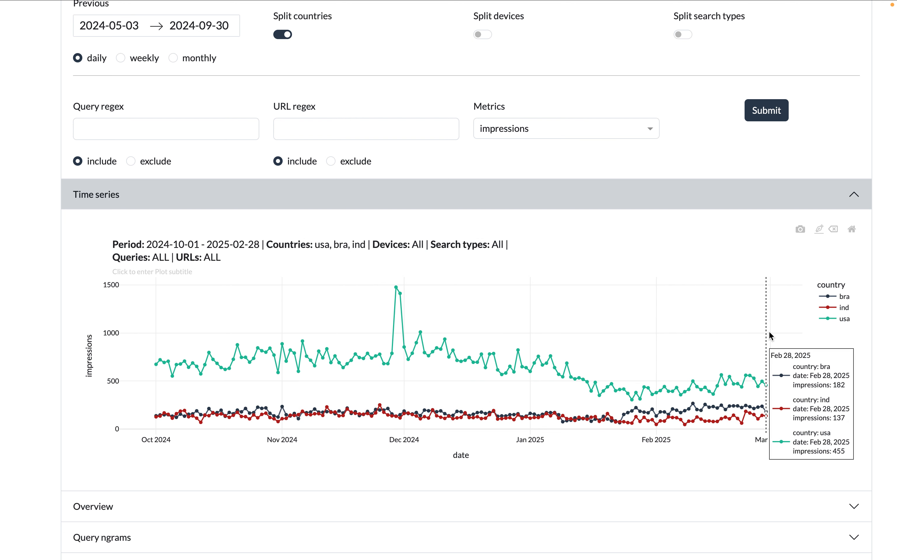
# Filter the devices to DESKTOP and MOBILE and resubmit the filters.
pyautogui.scroll(1, 769, 336)
pyautogui.scroll(2, 769, 333)
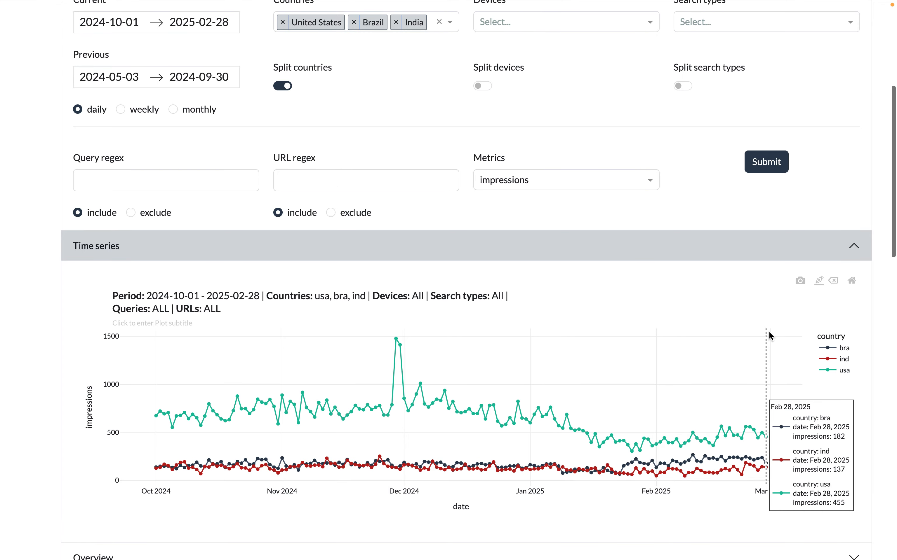
pyautogui.scroll(6, 605, 349)
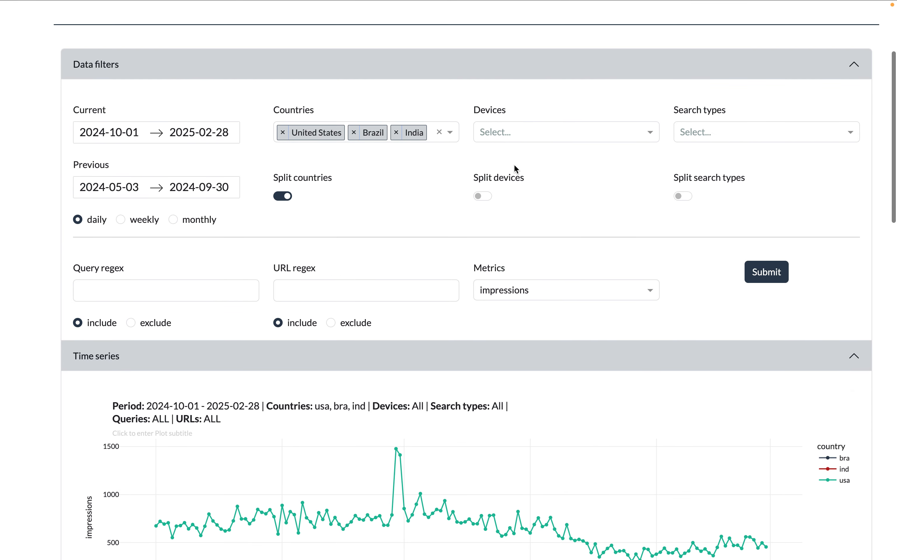
pyautogui.click(501, 131)
pyautogui.press('Return')
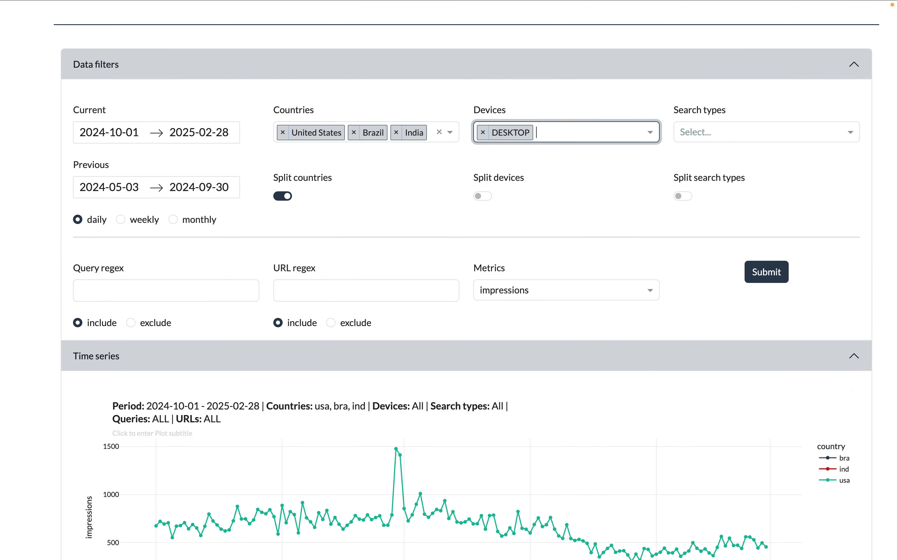
pyautogui.press('Down')
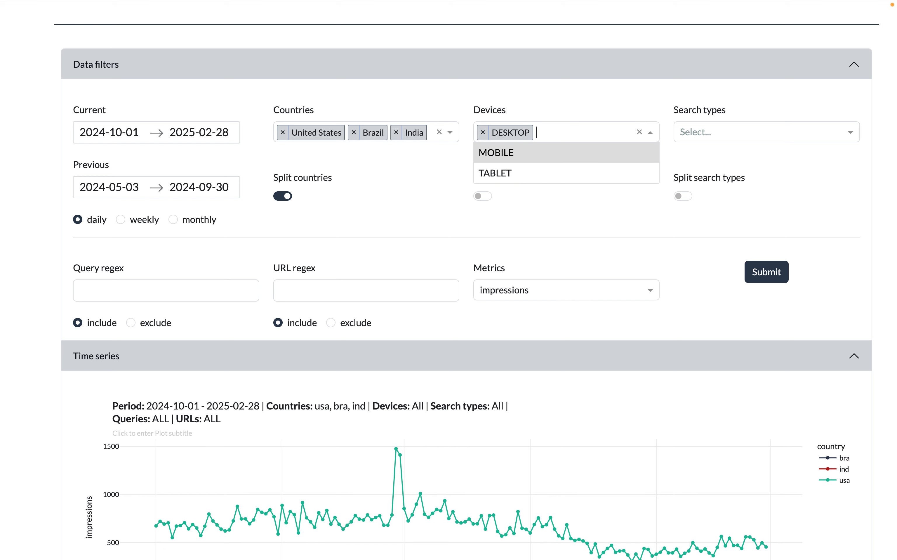
pyautogui.press('Return')
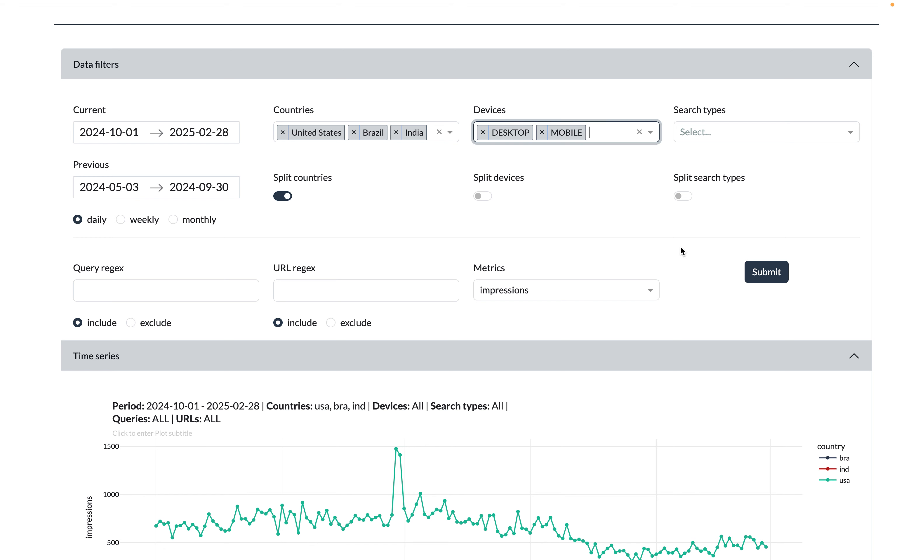
pyautogui.click(759, 267)
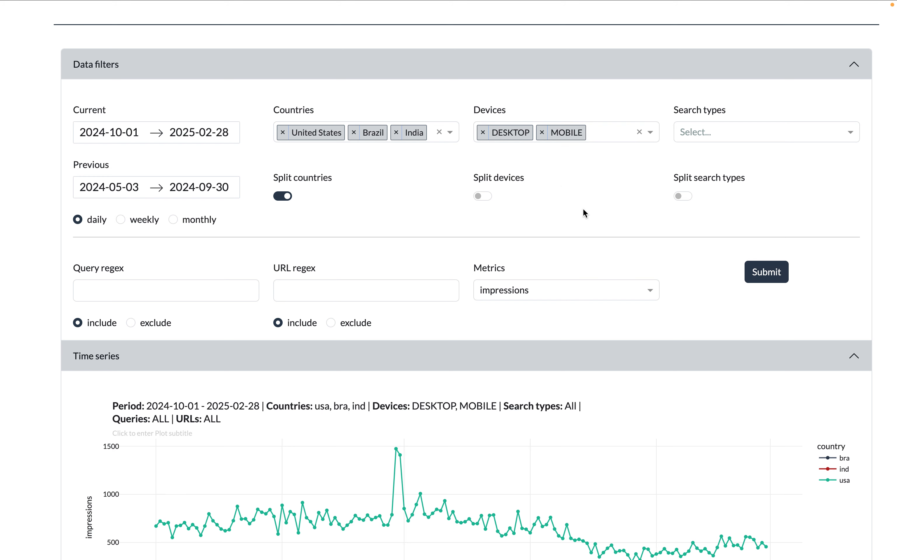
# Split the time series by device, resubmit the filters and compare the DESKTOP and MOBILE charts.
pyautogui.scroll(-2, 539, 161)
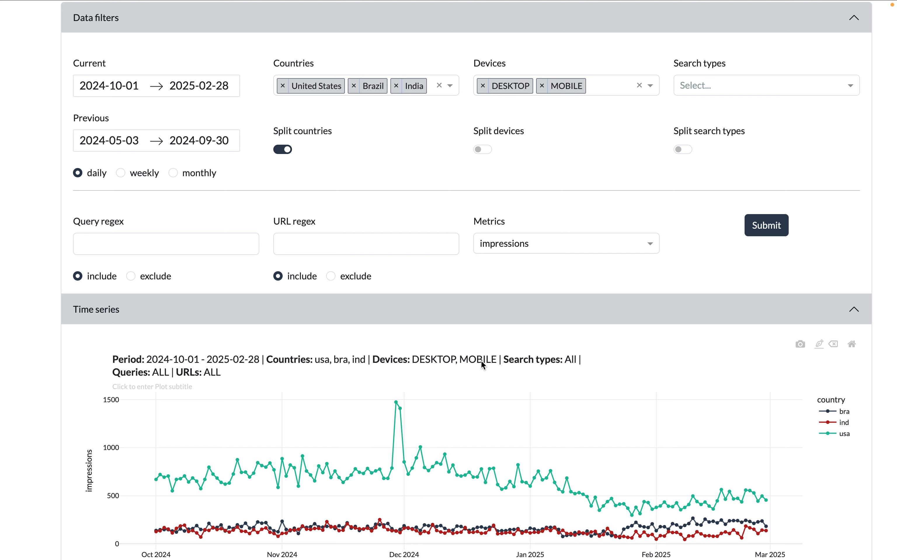
pyautogui.scroll(-1, 481, 364)
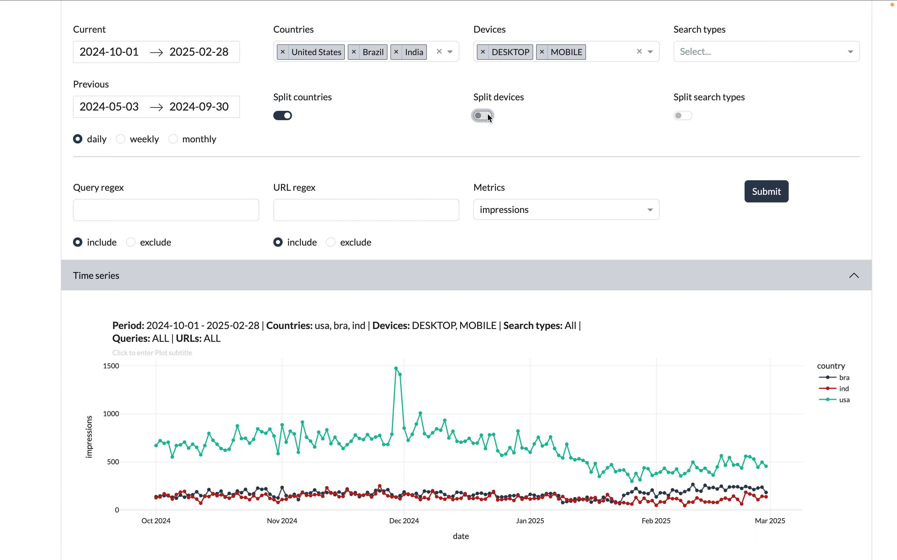
pyautogui.click(767, 195)
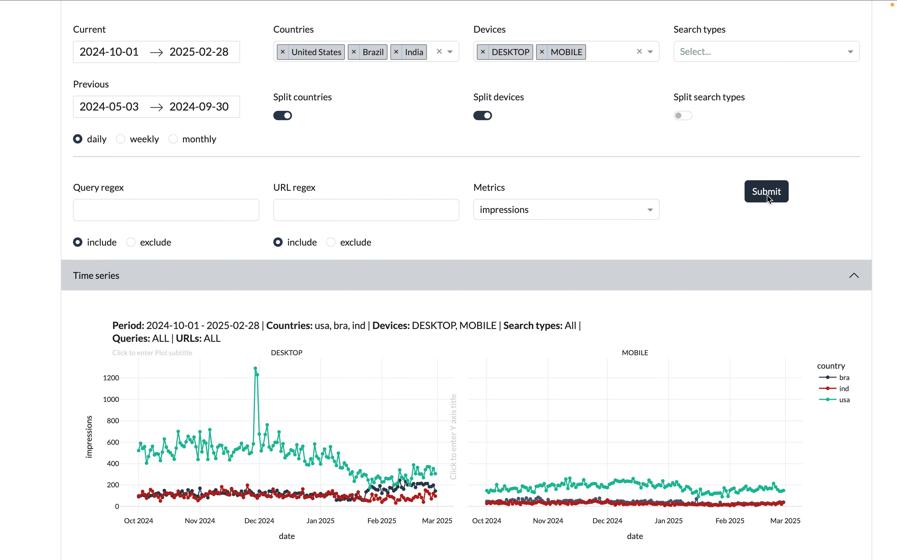
pyautogui.scroll(-5, 768, 199)
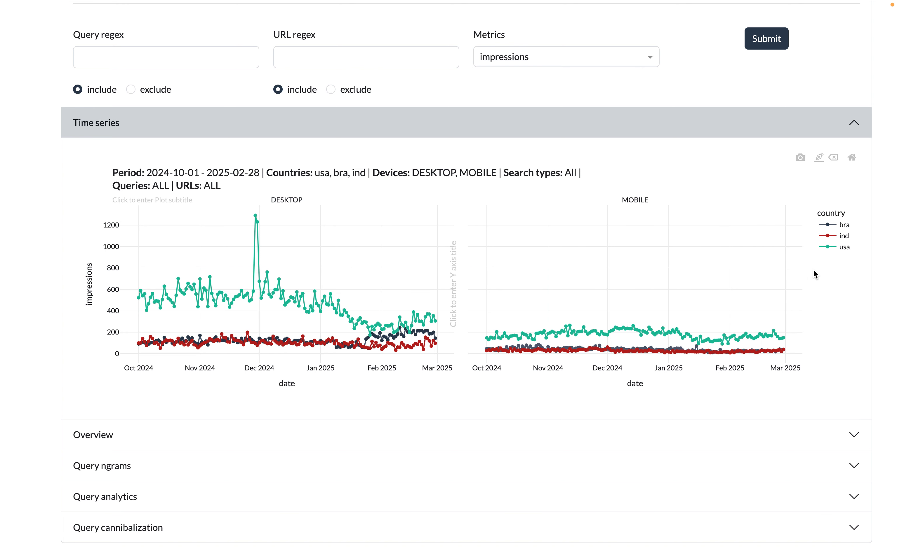
pyautogui.scroll(1, 805, 276)
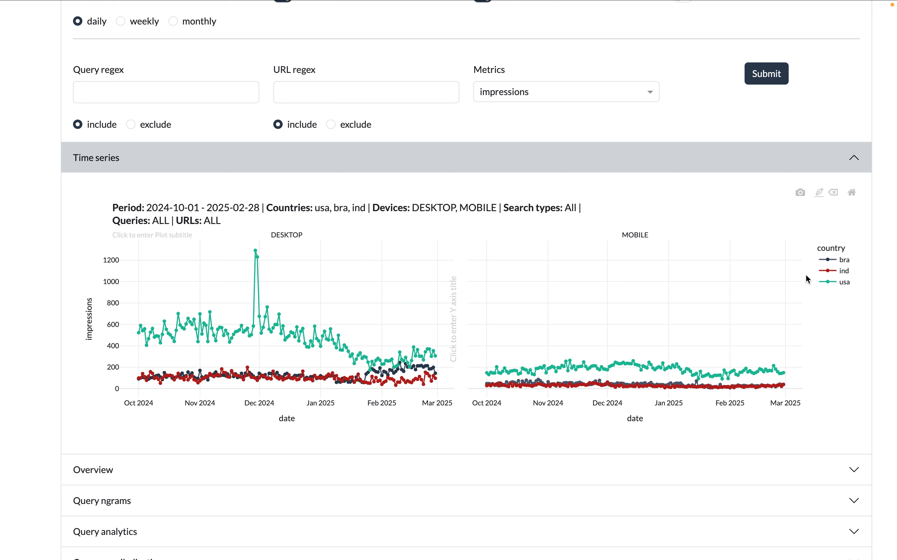
# Filter the URLs to include the regex "robots" and resubmit the filters.
pyautogui.scroll(6, 808, 279)
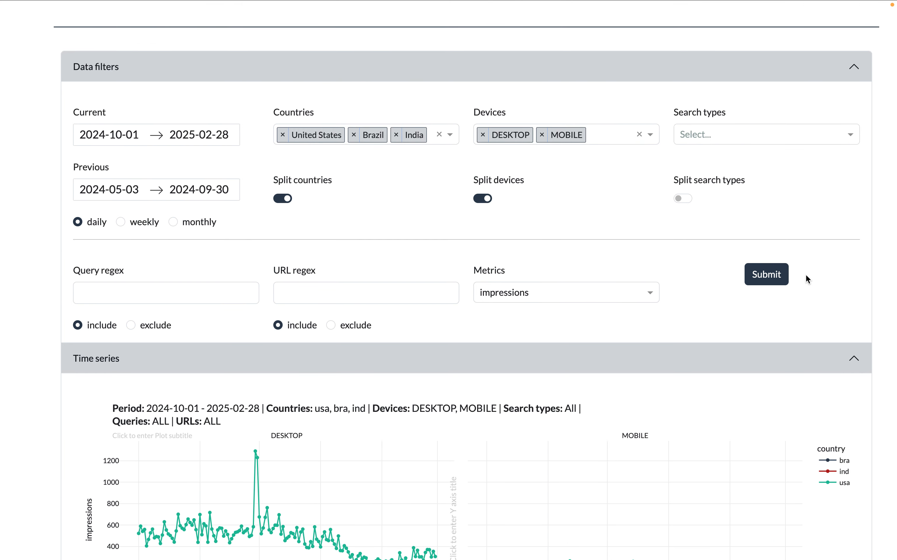
pyautogui.scroll(-2, 805, 274)
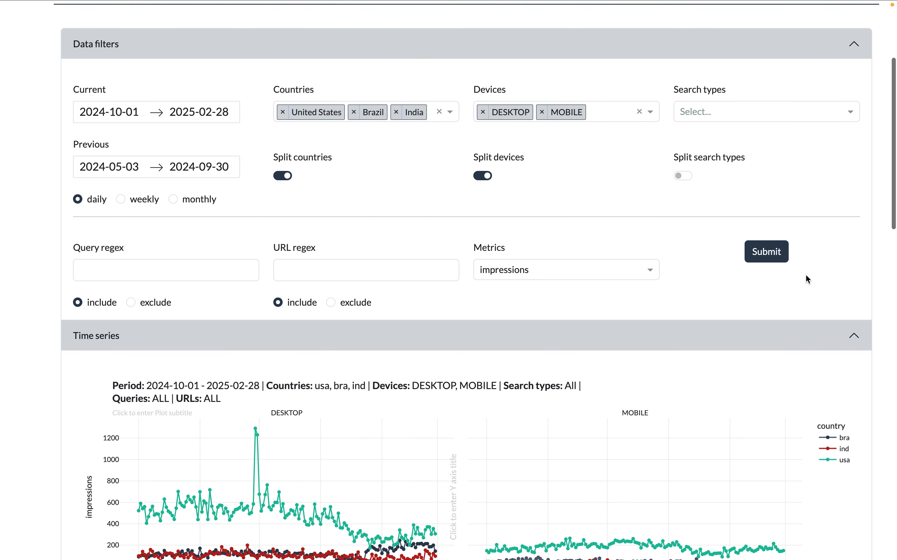
pyautogui.click(363, 236)
pyautogui.write('robots')
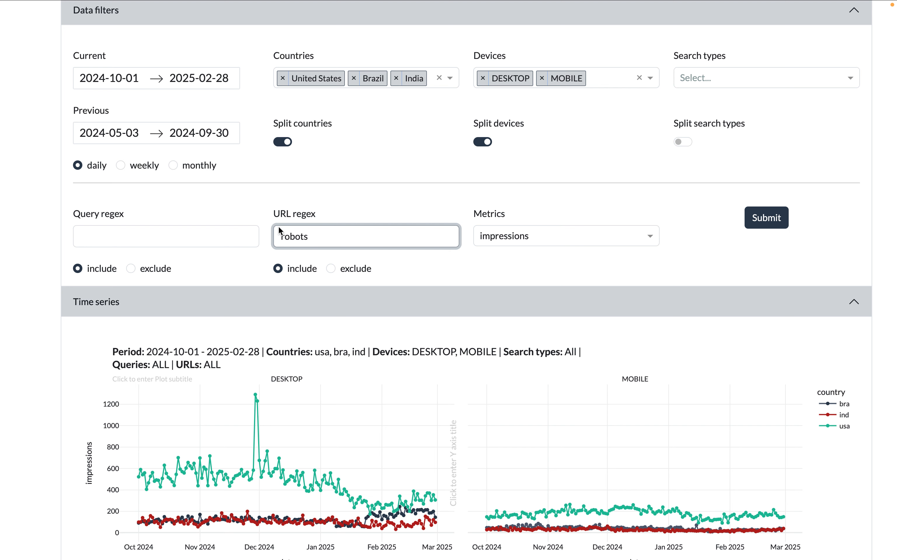
pyautogui.click(770, 223)
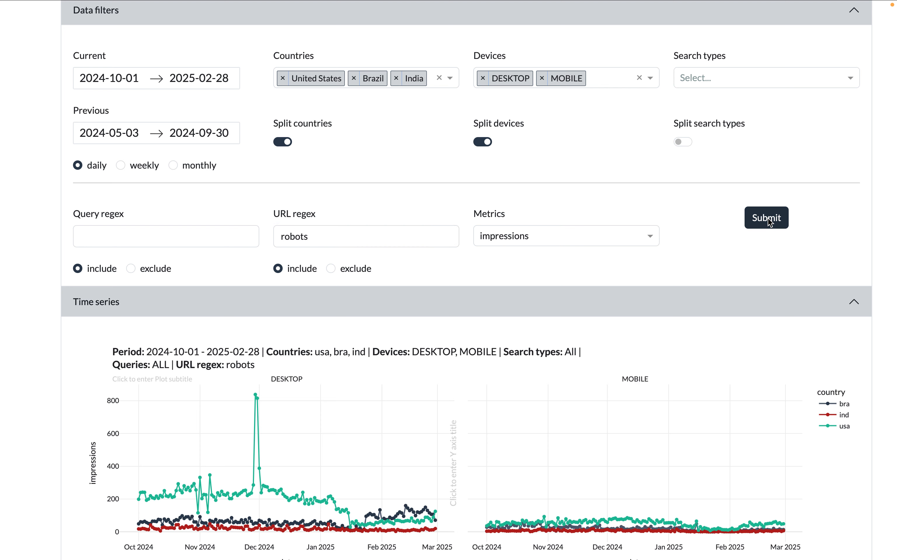
pyautogui.scroll(-1, 767, 218)
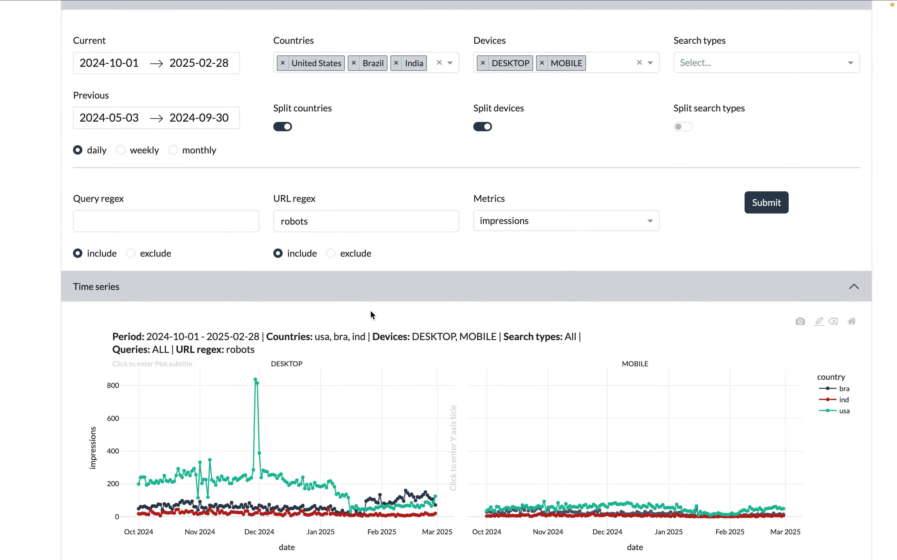
# Exclude URLs matching "robots" and submit to compare the chart, then restore the include option and resubmit.
pyautogui.click(330, 252)
pyautogui.click(780, 207)
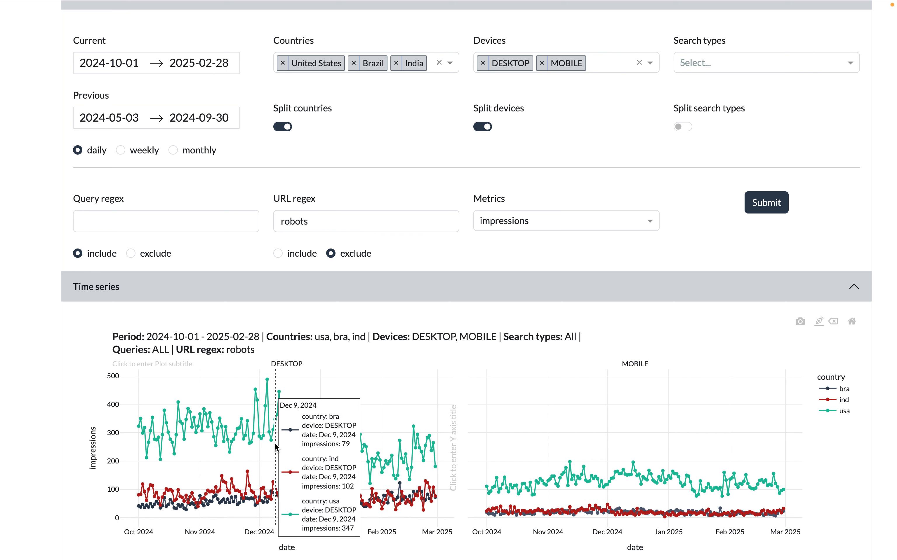
pyautogui.click(279, 251)
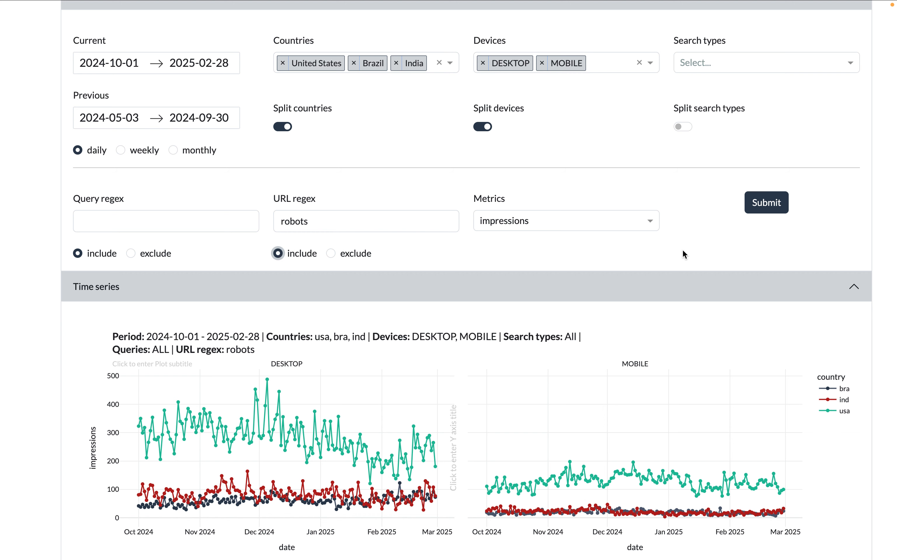
pyautogui.click(769, 203)
pyautogui.scroll(-1, 772, 207)
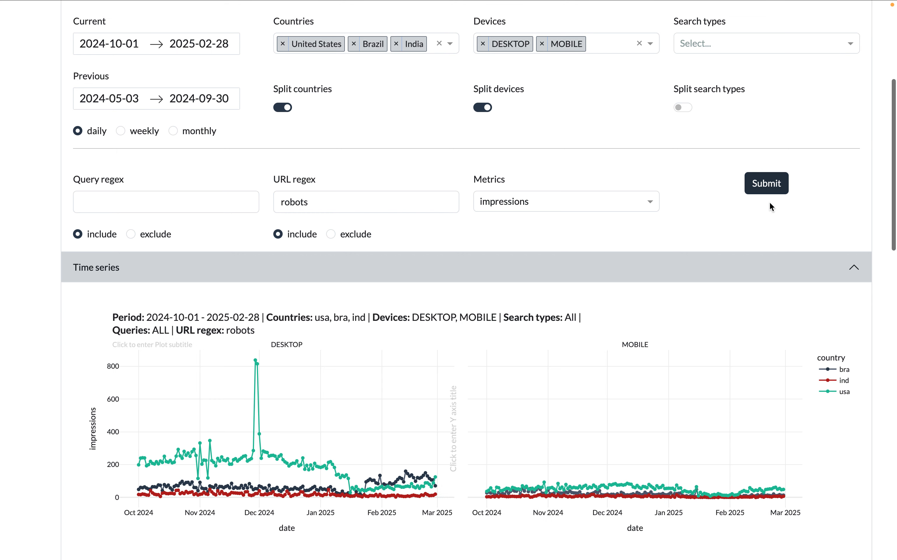
# Examine the time series filtered to the "robots" URLs alongside the active data filters and the report sections below.
pyautogui.scroll(-3, 769, 201)
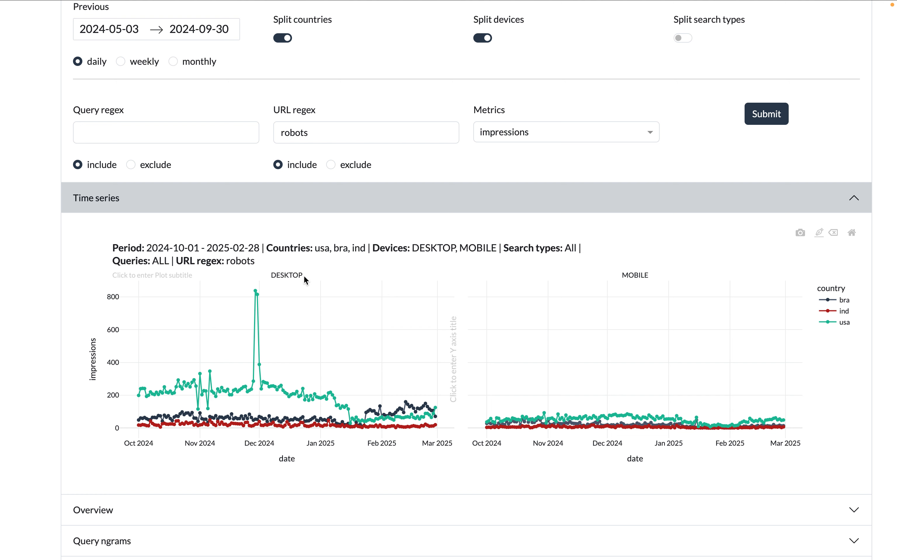
pyautogui.scroll(1, 304, 277)
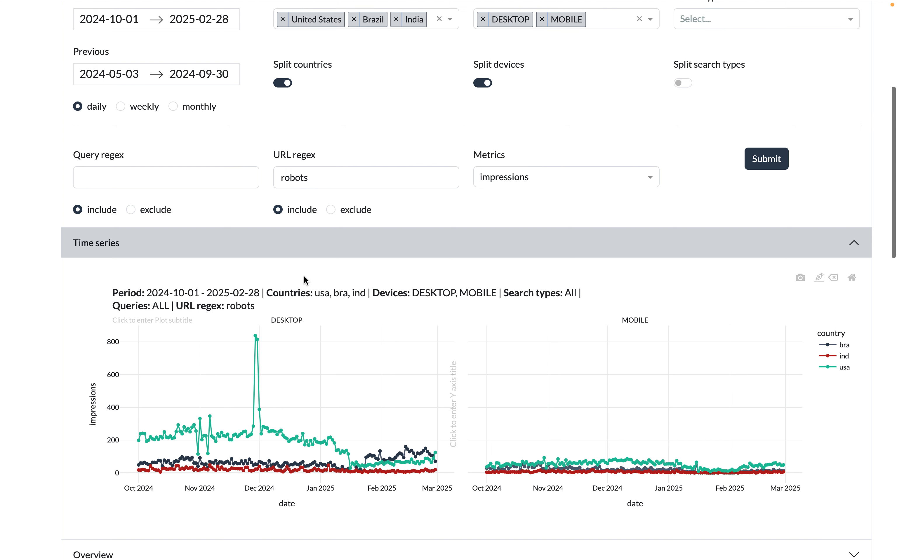
pyautogui.scroll(1, 306, 281)
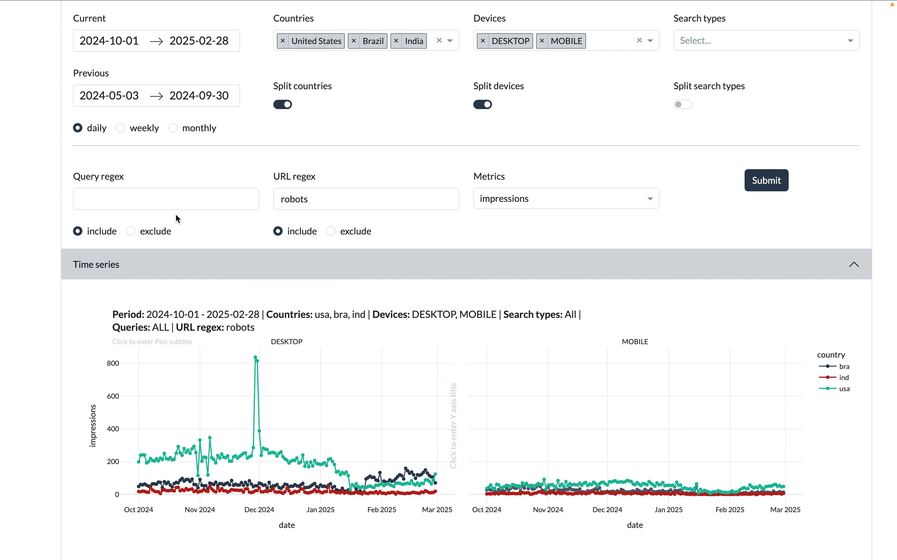
pyautogui.scroll(2, 178, 219)
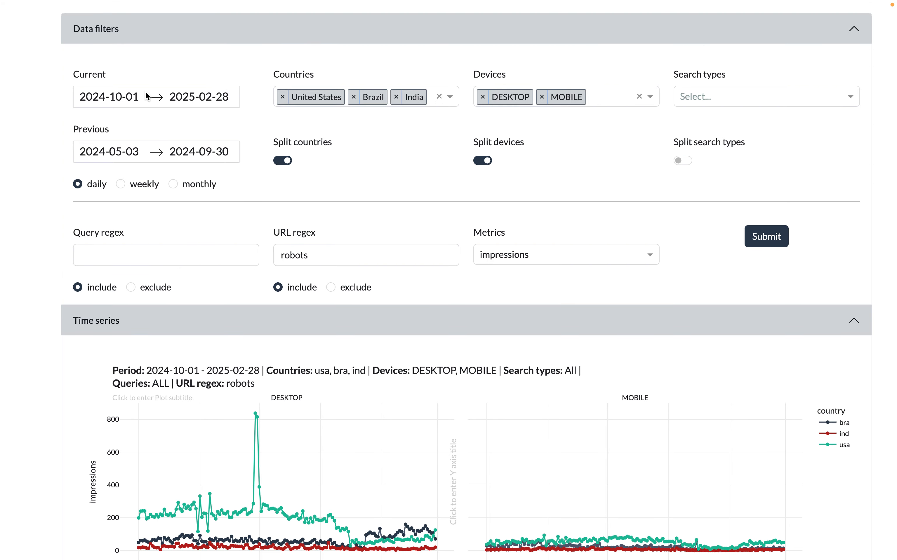
pyautogui.scroll(-15, 24, 386)
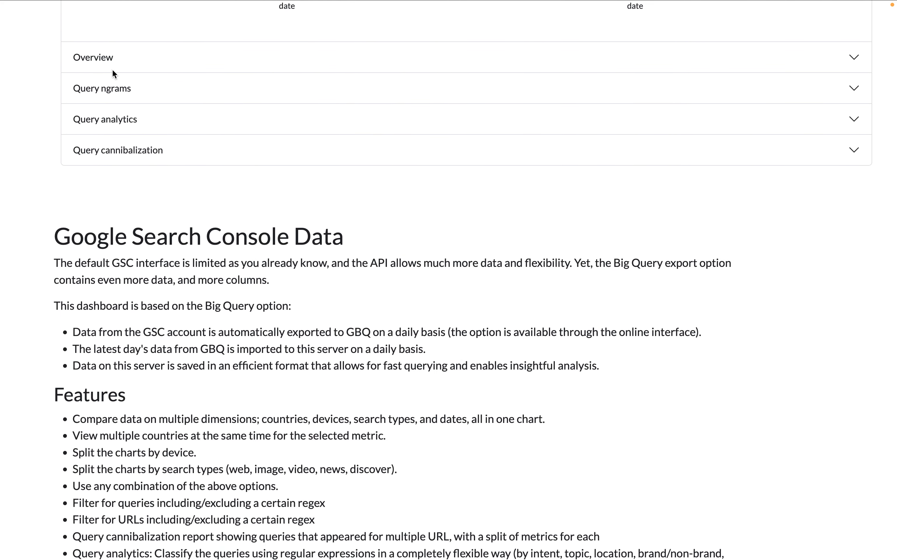
pyautogui.scroll(10, 111, 69)
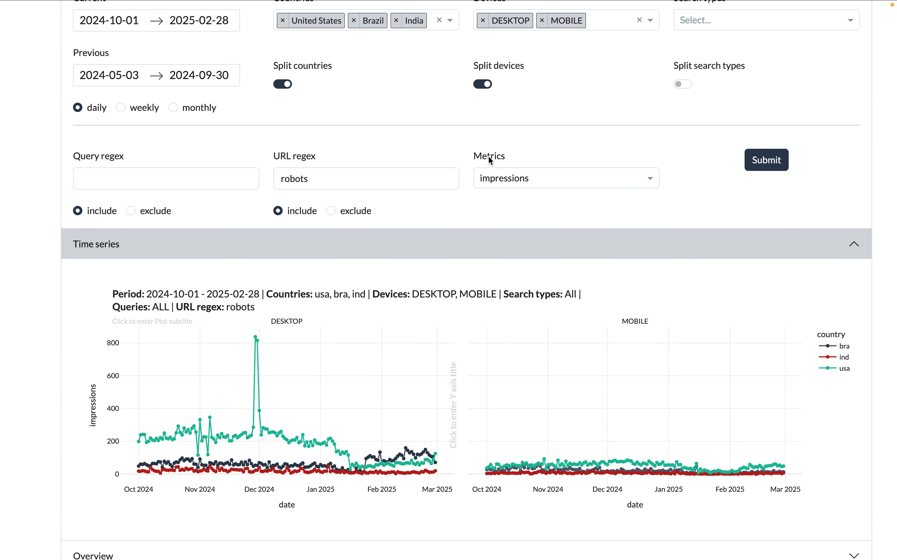
pyautogui.scroll(-3, 507, 167)
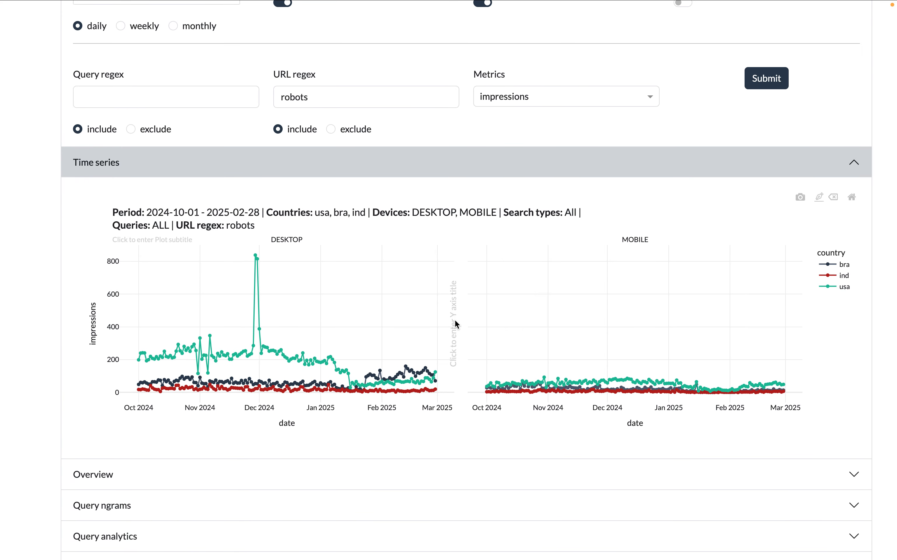
pyautogui.scroll(3, 13, 294)
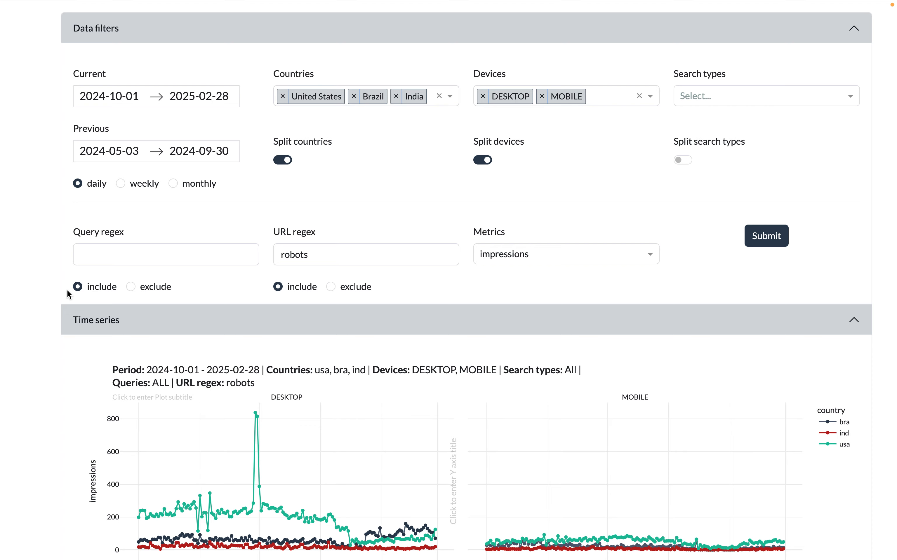
pyautogui.scroll(-10, 67, 290)
pyautogui.scroll(8, 67, 290)
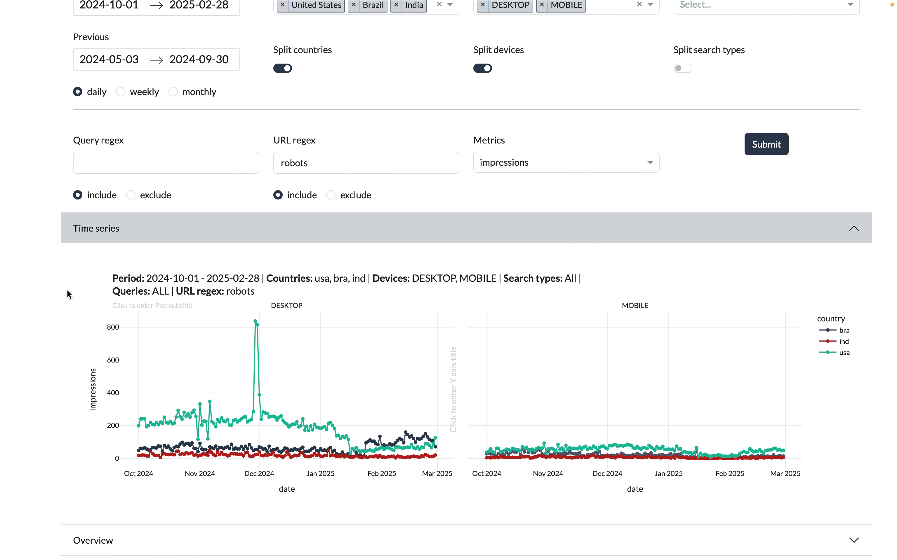
# Collapse the Data filters section and return to the start of the dashboard page.
pyautogui.scroll(3, 67, 290)
pyautogui.scroll(2, 67, 290)
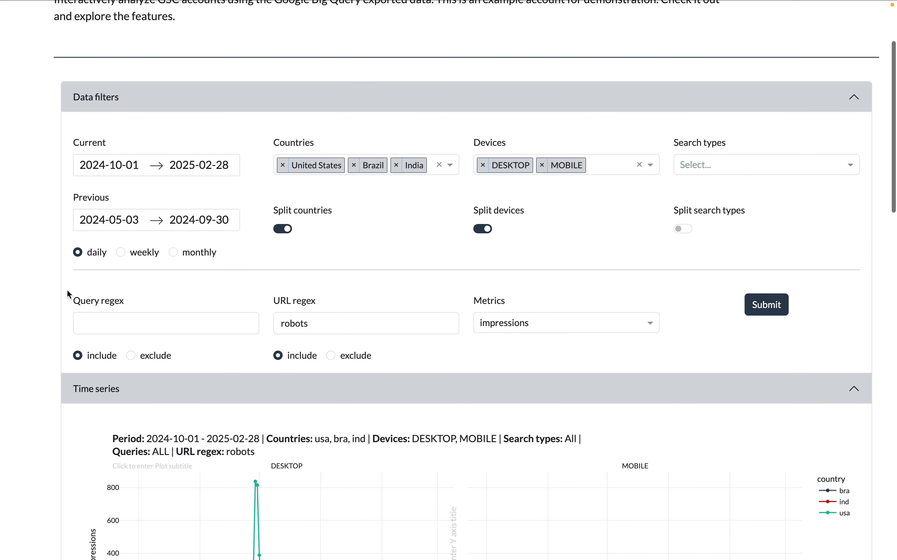
pyautogui.click(185, 102)
pyautogui.scroll(3, 185, 102)
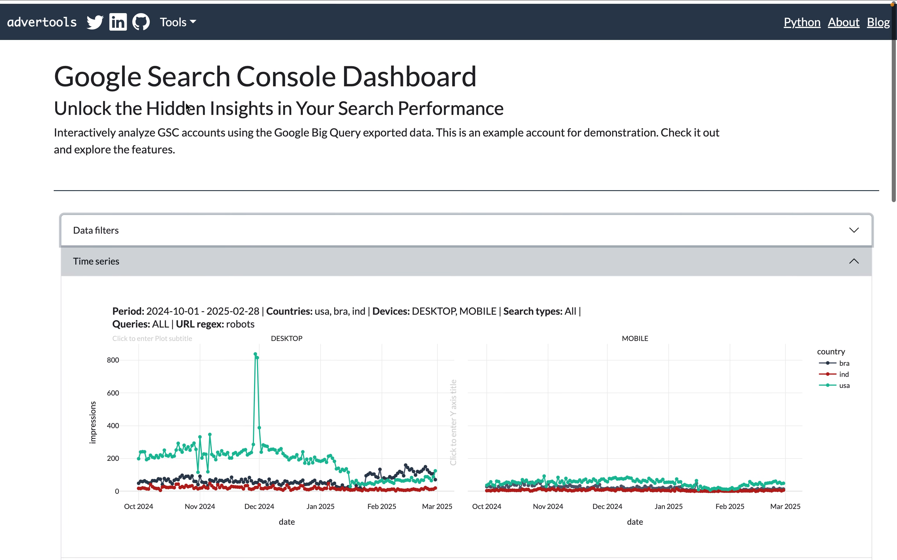